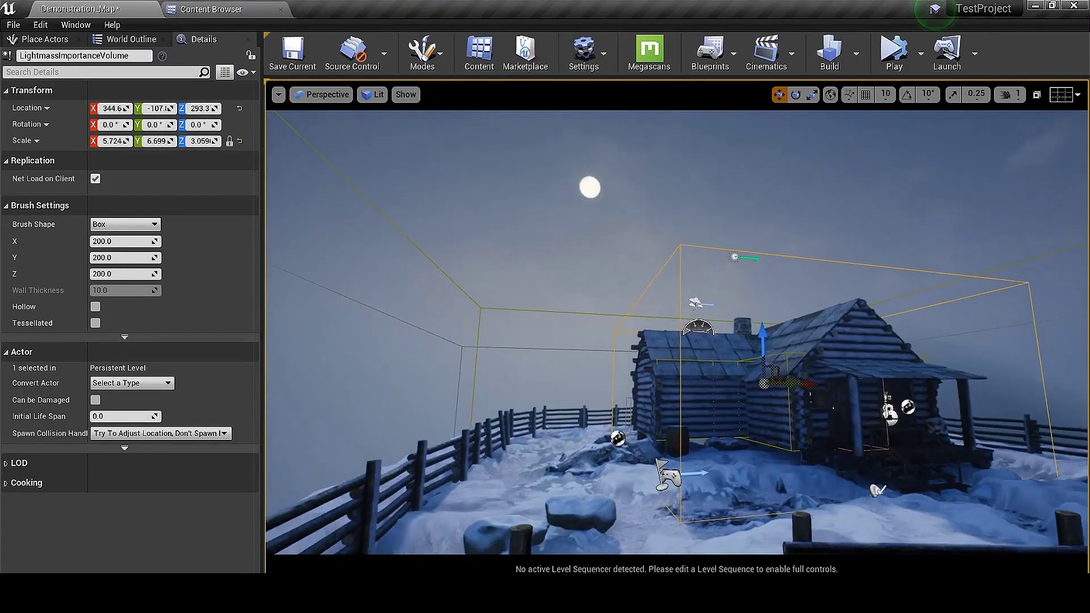
right_drag(493, 176, 547, 207)
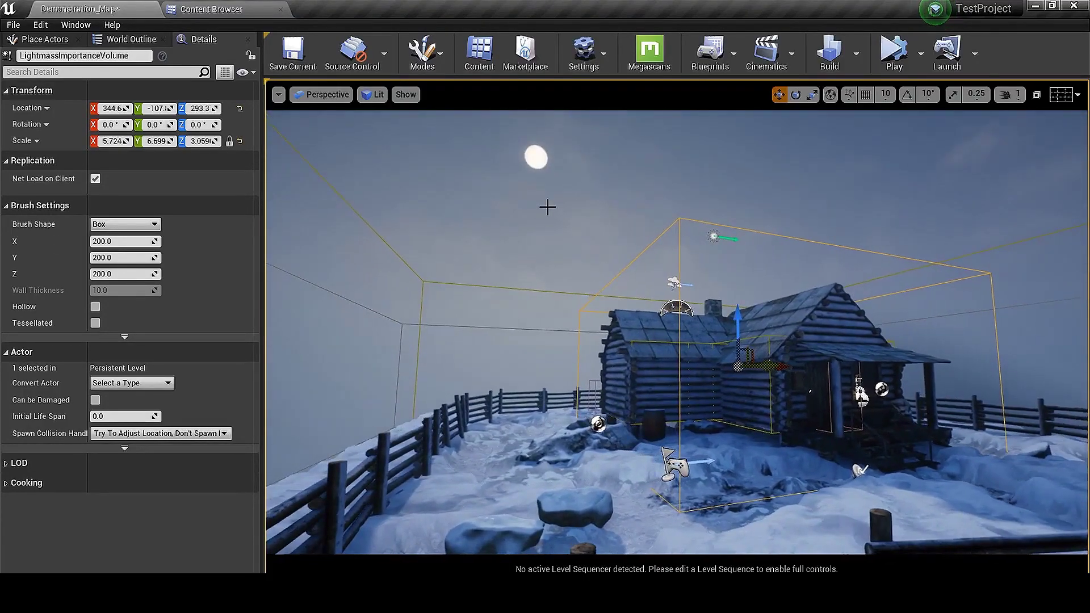
click(548, 207)
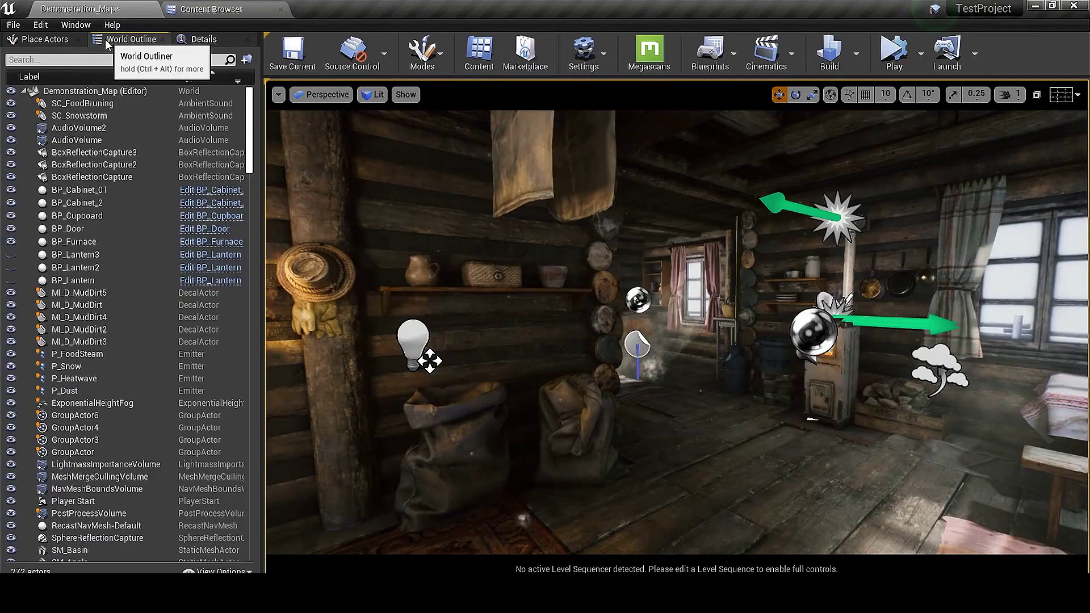
Open World Settings and dock it alongside the Details panel
click(61, 28)
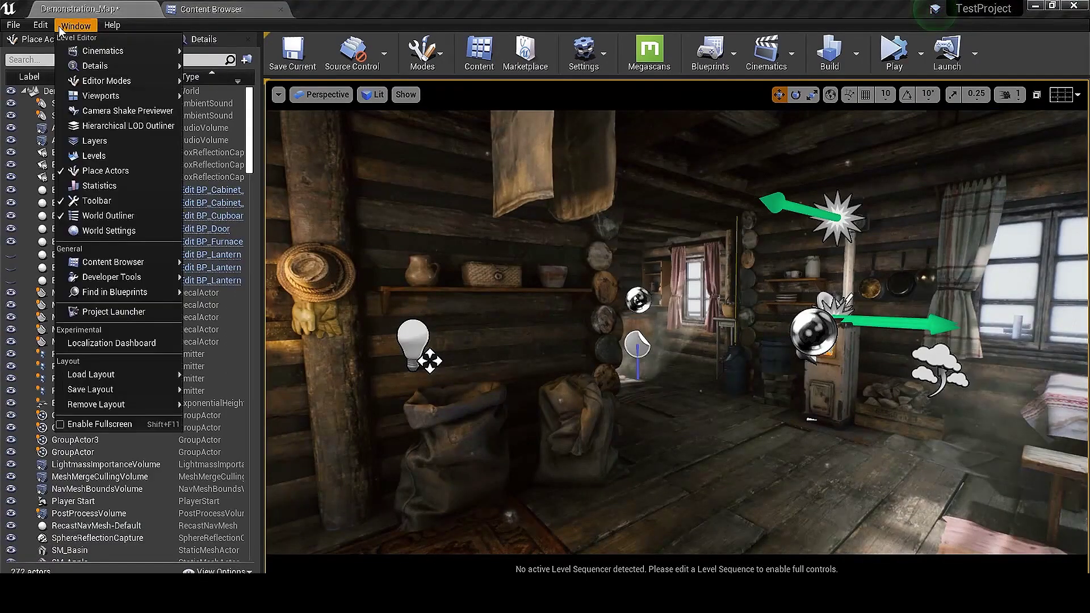
click(100, 230)
drag(921, 38, 193, 109)
Expand the level's Lightmass settings and set the Indirect Lighting Quality to 4.0
click(114, 200)
scroll(152, 190, down, 3)
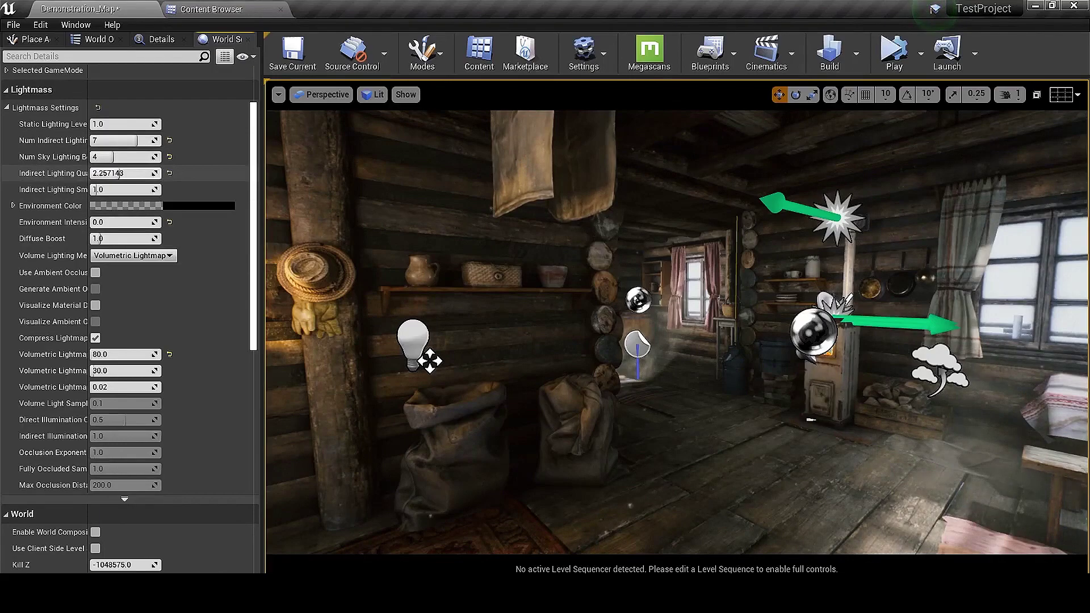
scroll(181, 218, down, 3)
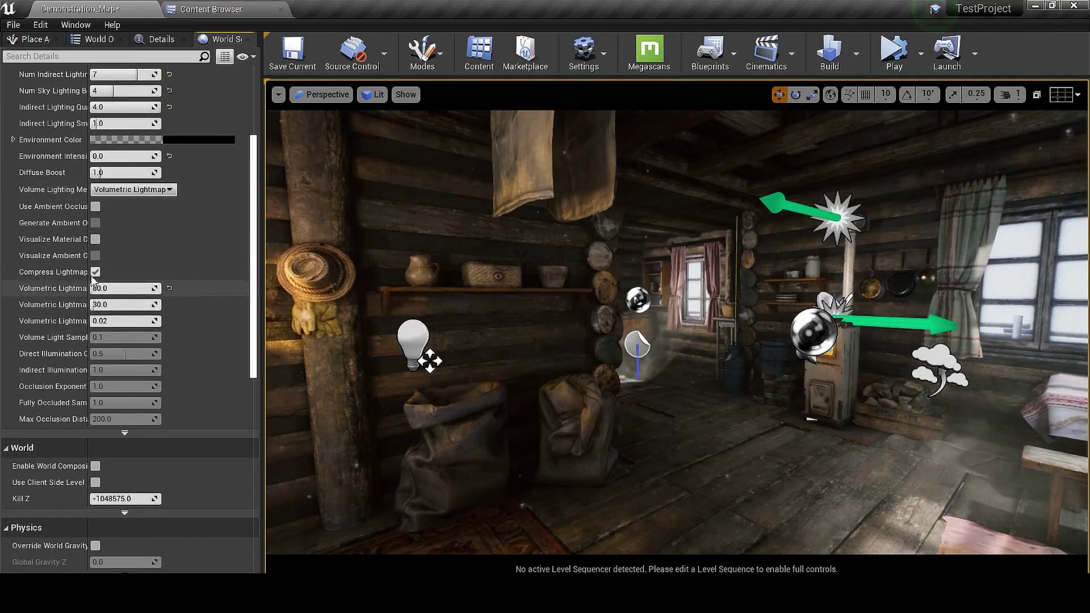
scroll(153, 379, down, 2)
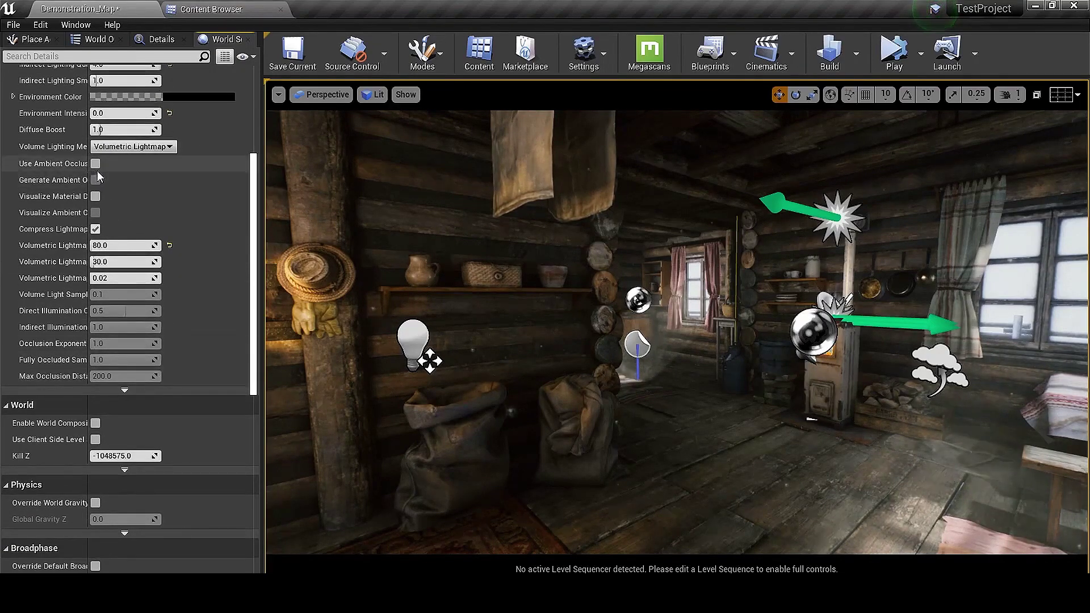
In the advanced Lightmass options, enable Force No Precomputed Lighting and set the packed light and shadow map size to 1024
scroll(128, 373, down, 5)
click(127, 358)
scroll(134, 358, down, 2)
scroll(137, 357, up, 2)
click(136, 280)
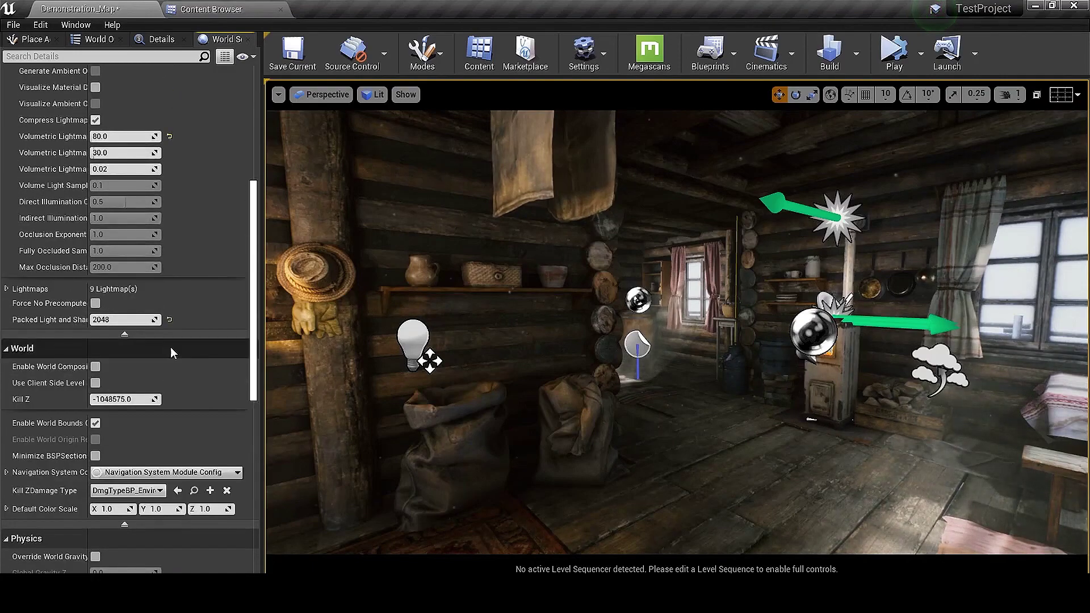
click(96, 303)
click(682, 339)
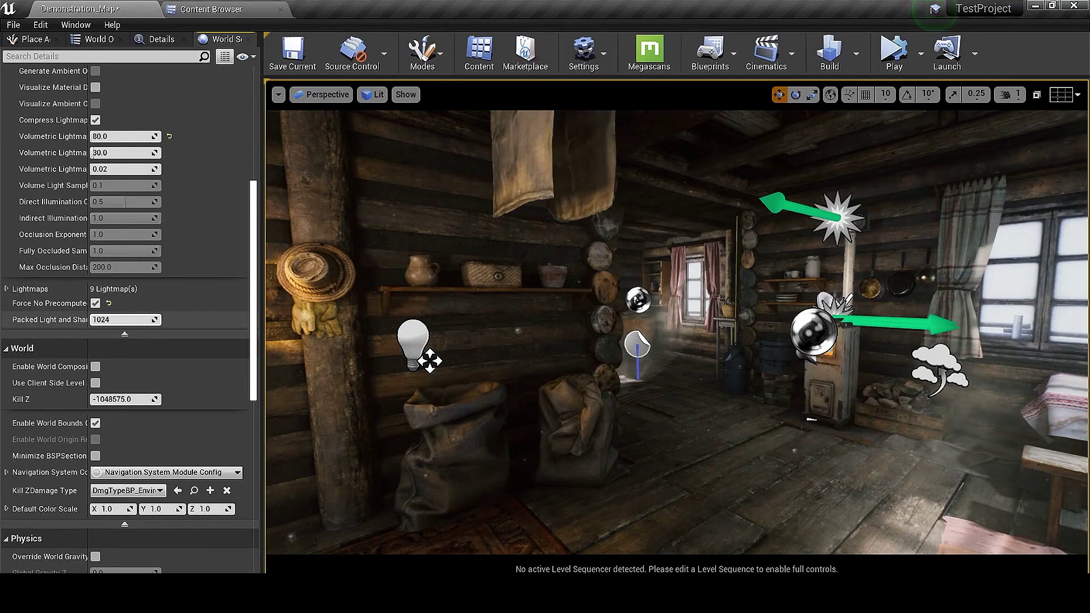
Check the Lightmaps entry and build the level to discard its baked lighting
scroll(3, 427, up, 5)
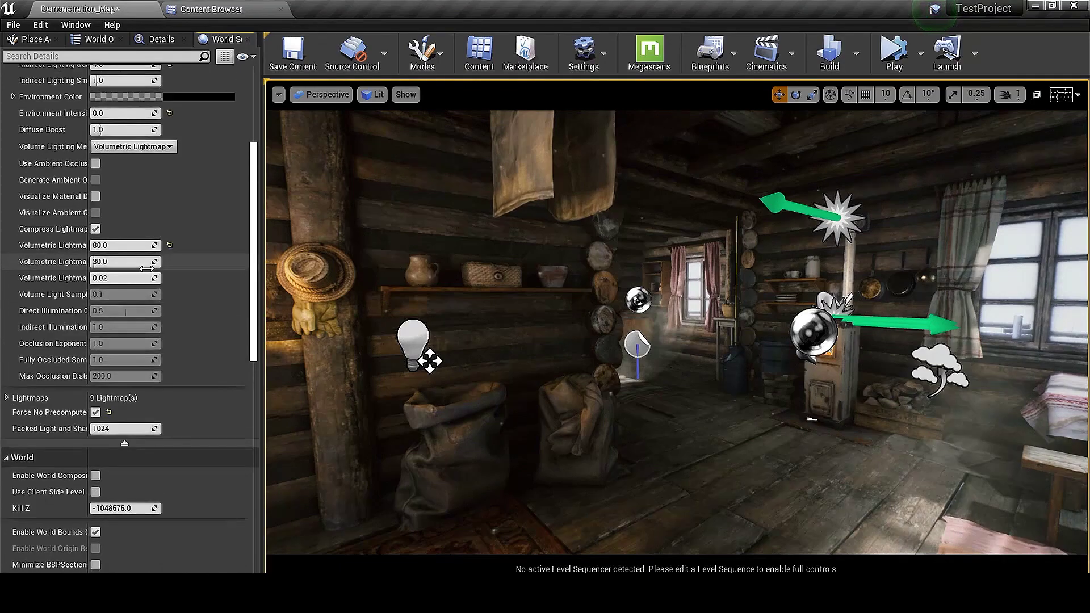
click(7, 419)
click(7, 419)
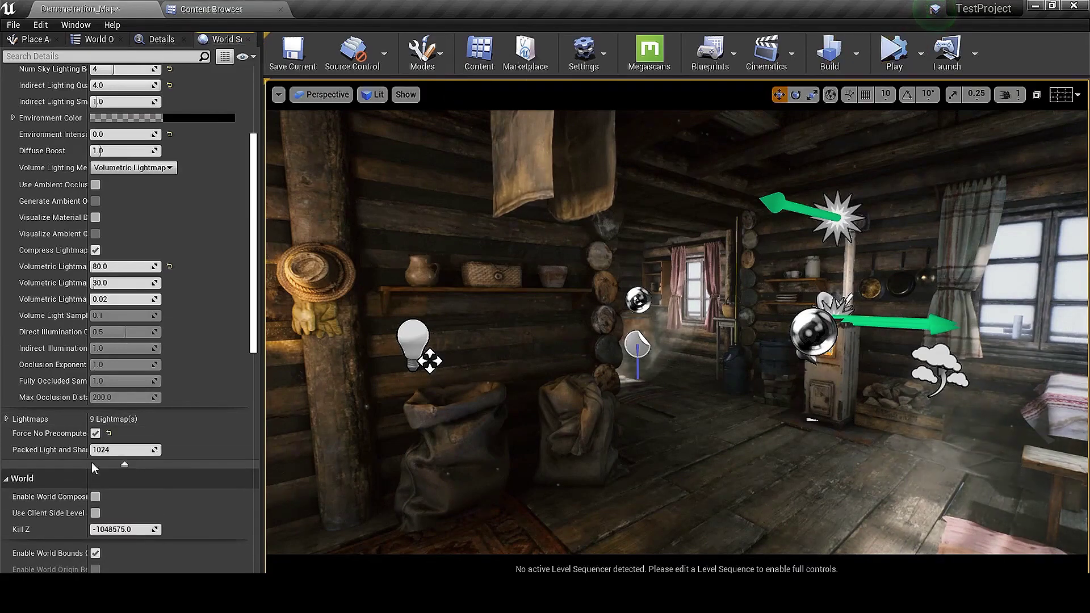
click(830, 54)
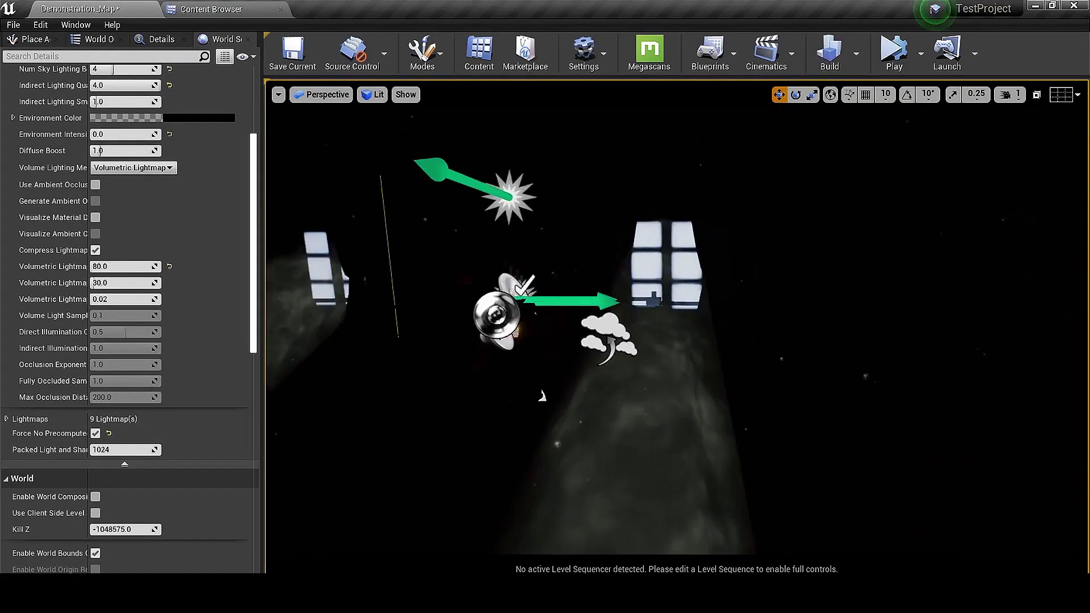
Select the furnace inside the darkened cabin and examine its components and properties
right_drag(543, 394, 412, 405)
click(689, 390)
scroll(180, 103, up, 3)
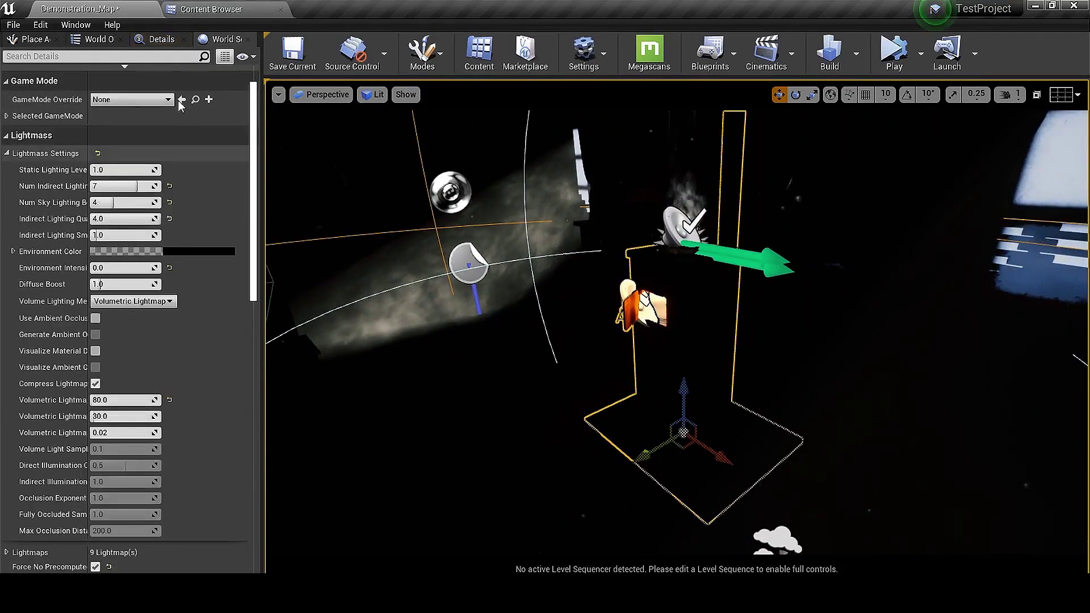
click(162, 39)
scroll(125, 128, down, 3)
click(74, 141)
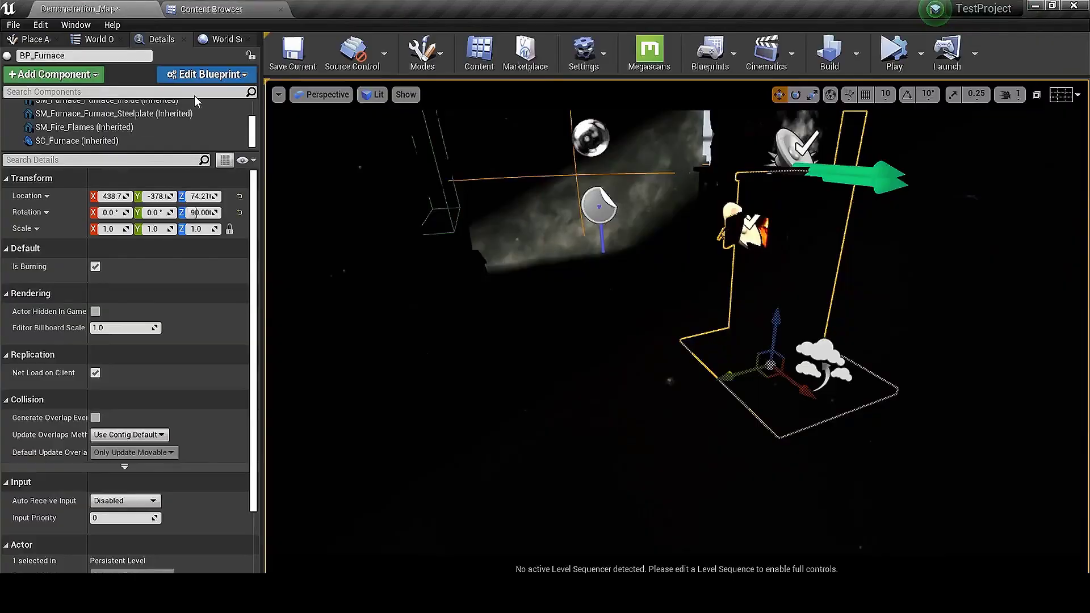
Select the three BP_Lantern actors and inspect the lantern's properties and blueprint options
click(93, 39)
click(73, 254)
shift+click(76, 280)
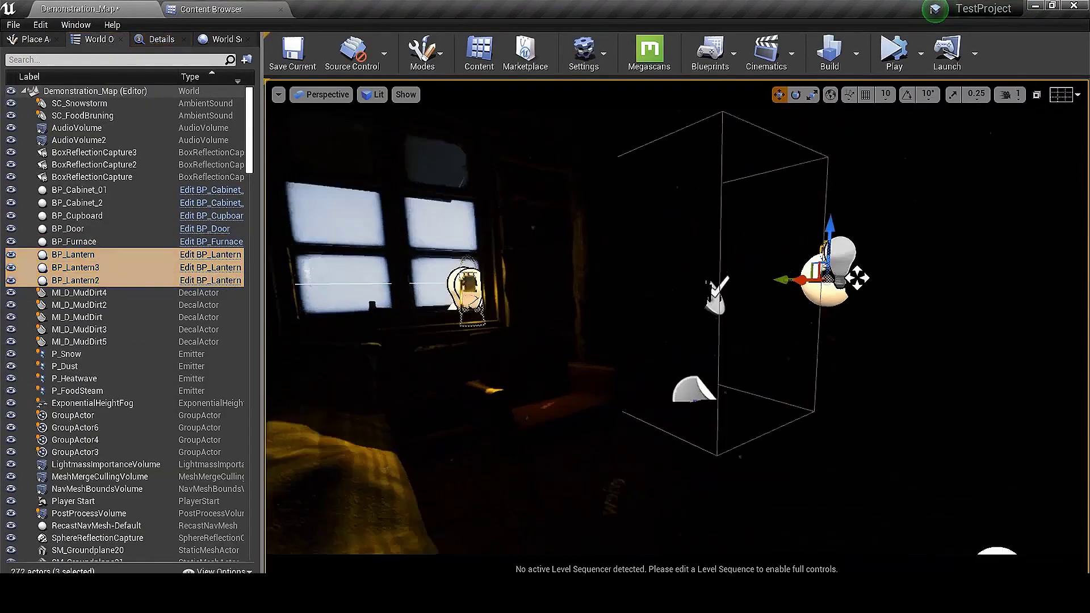
right_drag(857, 274, 965, 267)
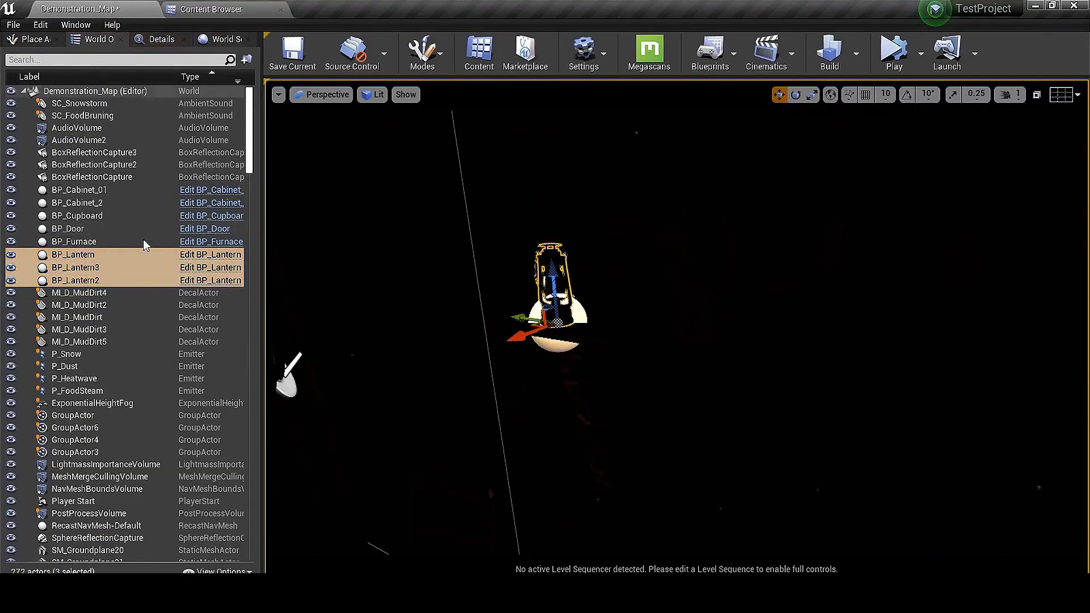
click(162, 39)
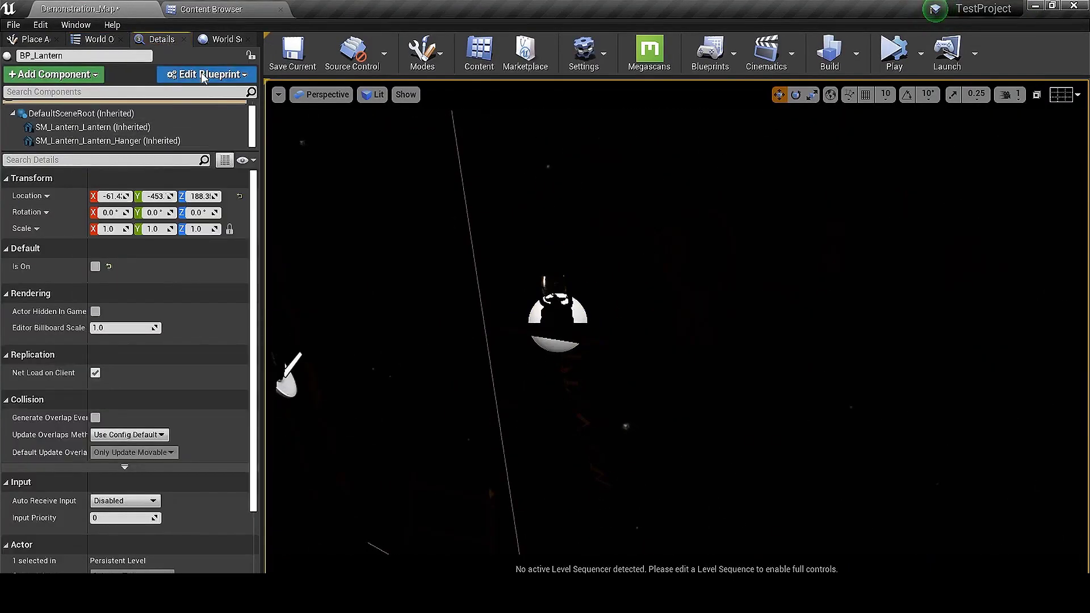
click(204, 75)
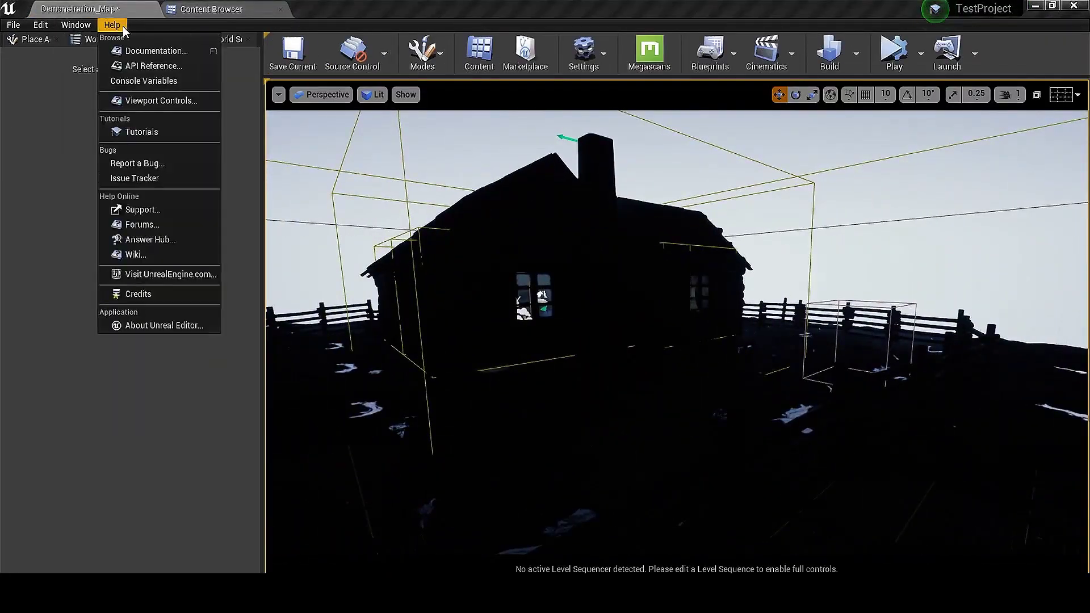
Look through the level's actor list and study the dark cabin interior reference images in Picasa Photo Viewer
click(99, 39)
scroll(102, 284, down, 2)
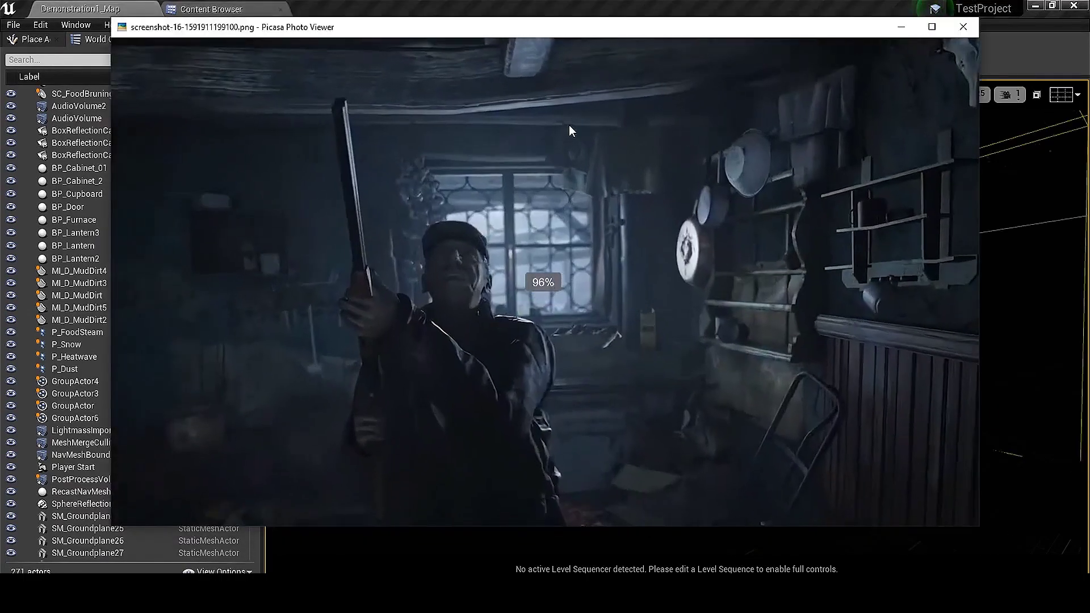
scroll(569, 125, up, 1)
drag(505, 244, 483, 374)
click(562, 516)
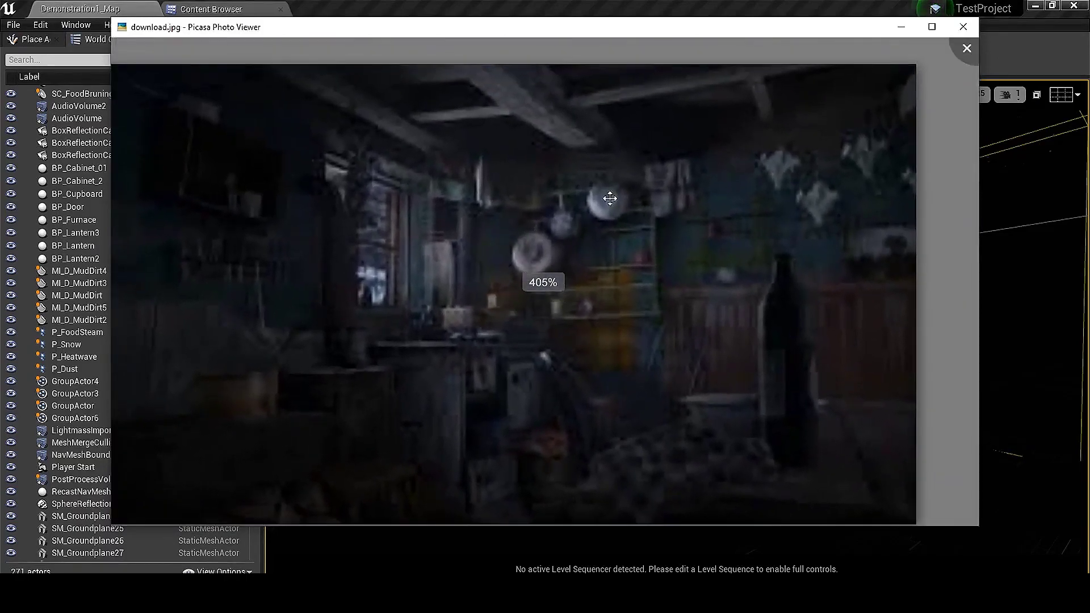
click(903, 27)
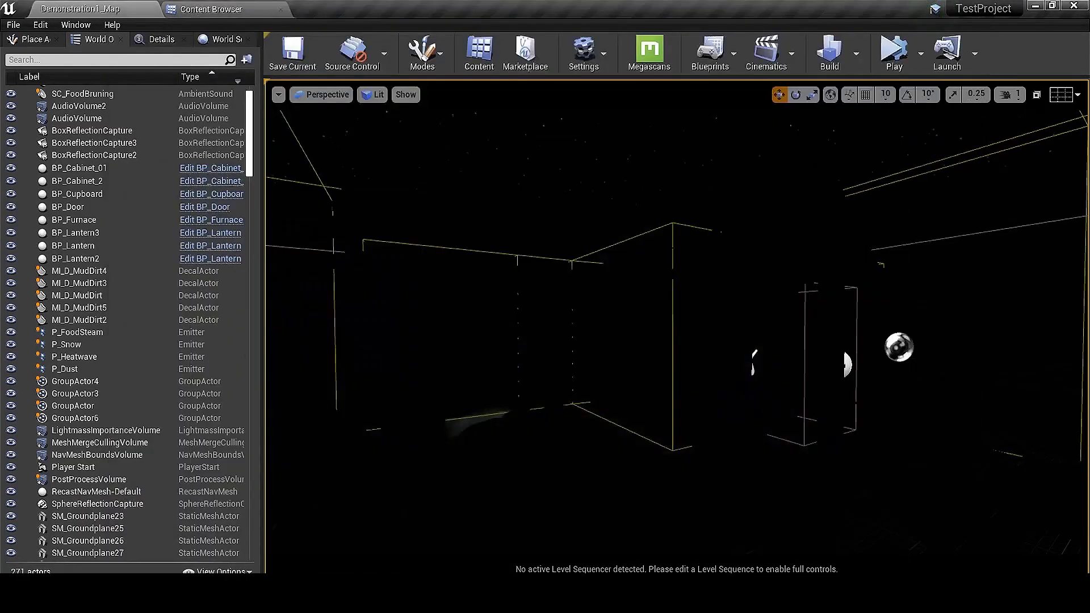
Place an HDRI Backdrop light in the level beside the cabin, at a height of about Z -60
click(191, 8)
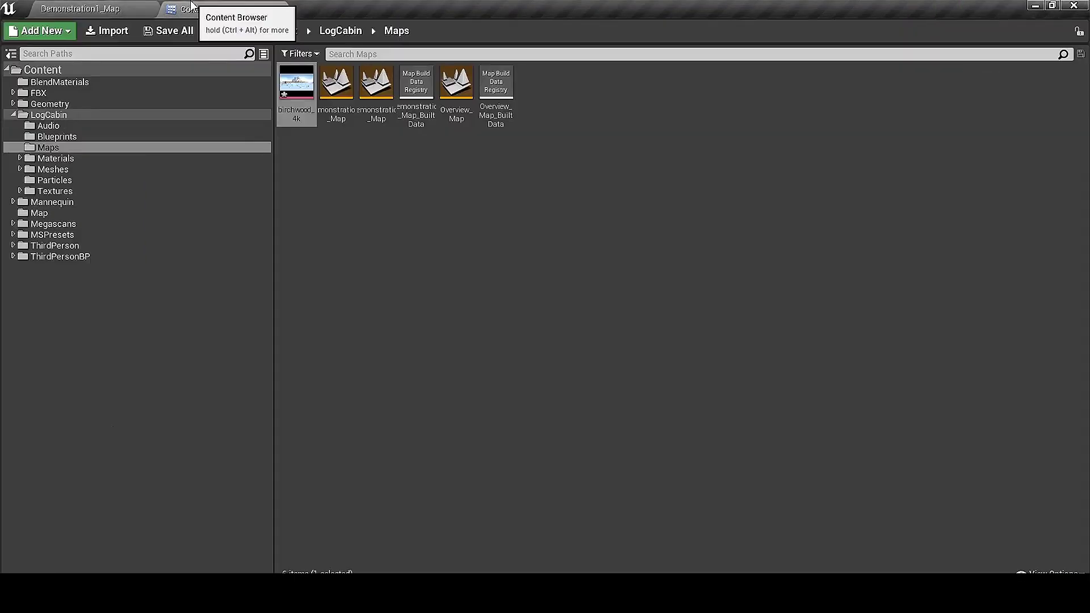
click(124, 6)
click(30, 39)
click(33, 117)
mouse_move(677, 326)
right_down()
mouse_move(630, 323)
mouse_move(716, 309)
mouse_move(667, 318)
right_up()
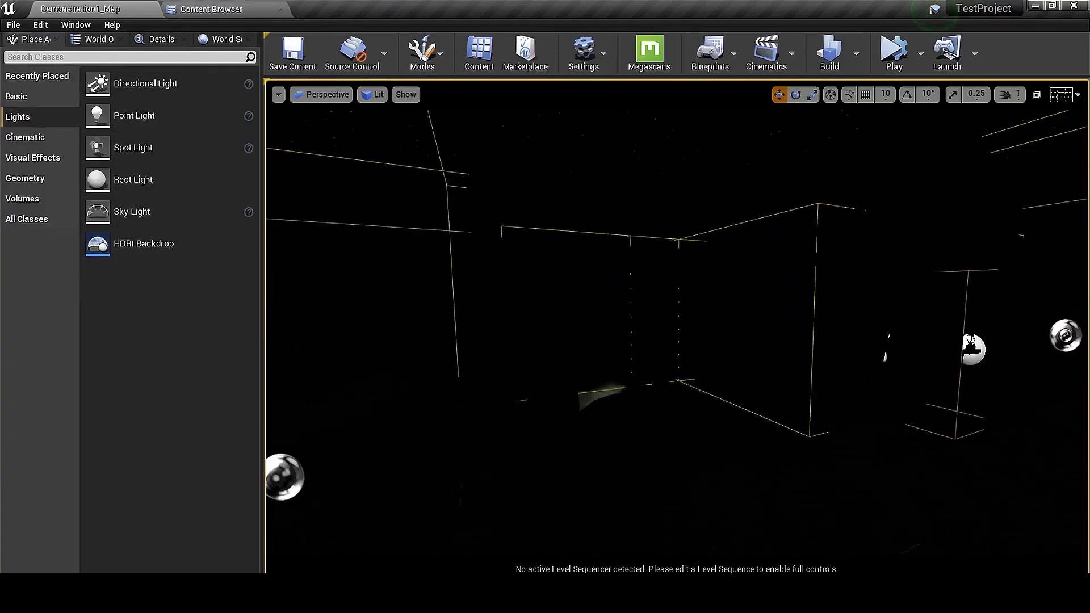
drag(97, 243, 660, 370)
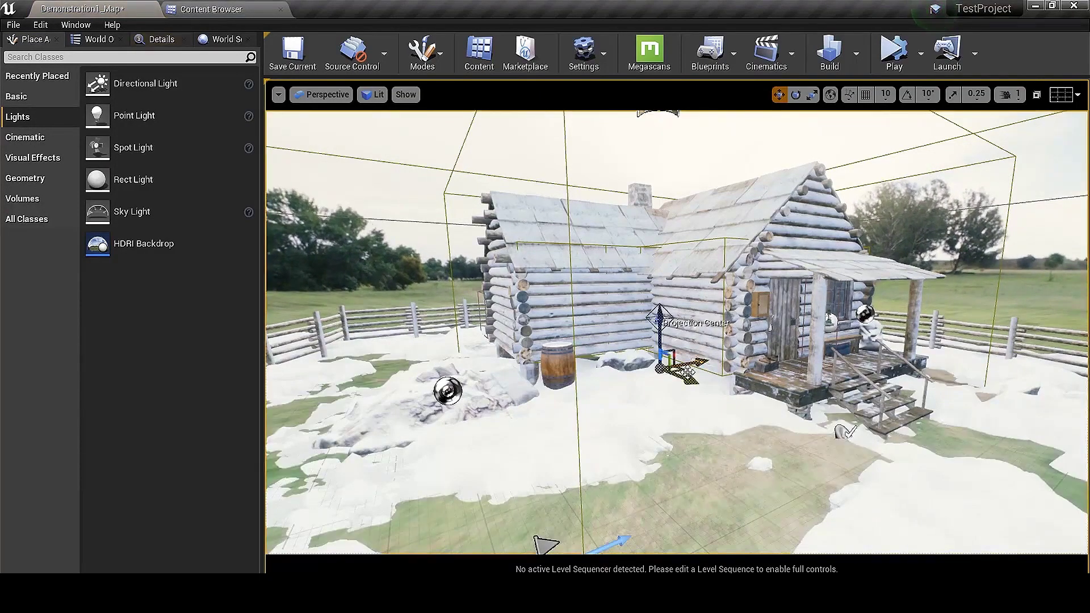
drag(663, 318, 663, 343)
right_drag(694, 358, 903, 366)
key(w)
key(w)
Open the birchwood_4k cubemap texture from the LogCabin Maps folder and change its Mip Gen Settings
click(267, 9)
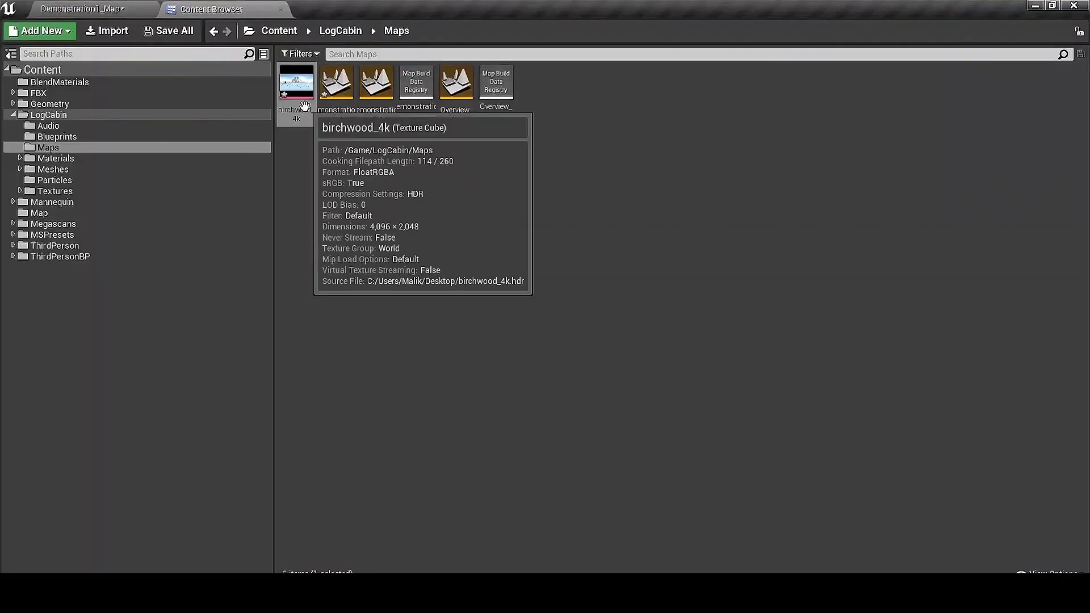
double_click(305, 106)
scroll(979, 466, down, 5)
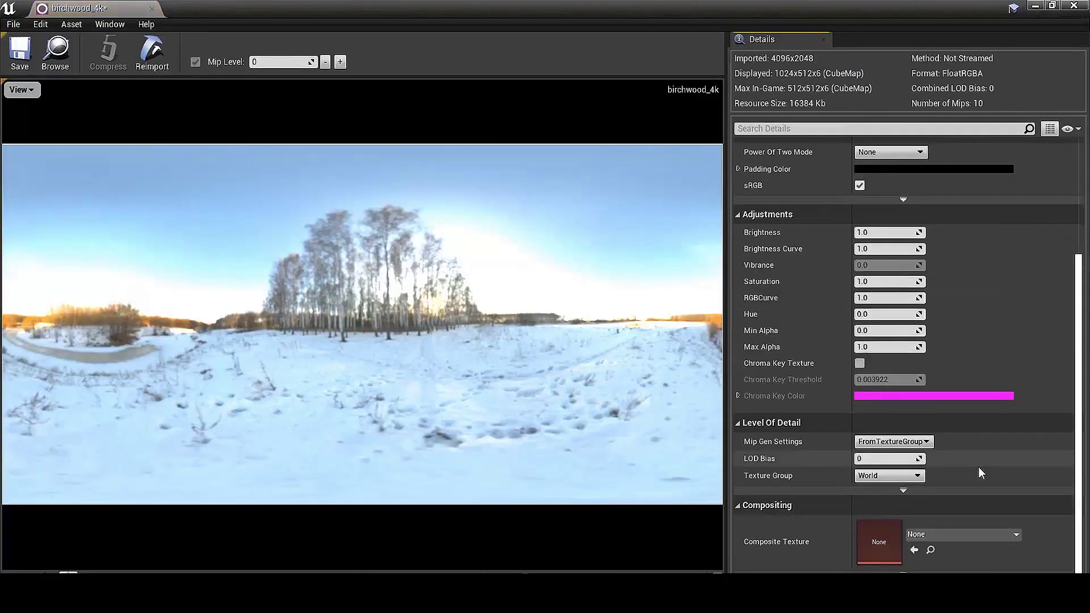
click(897, 442)
click(876, 366)
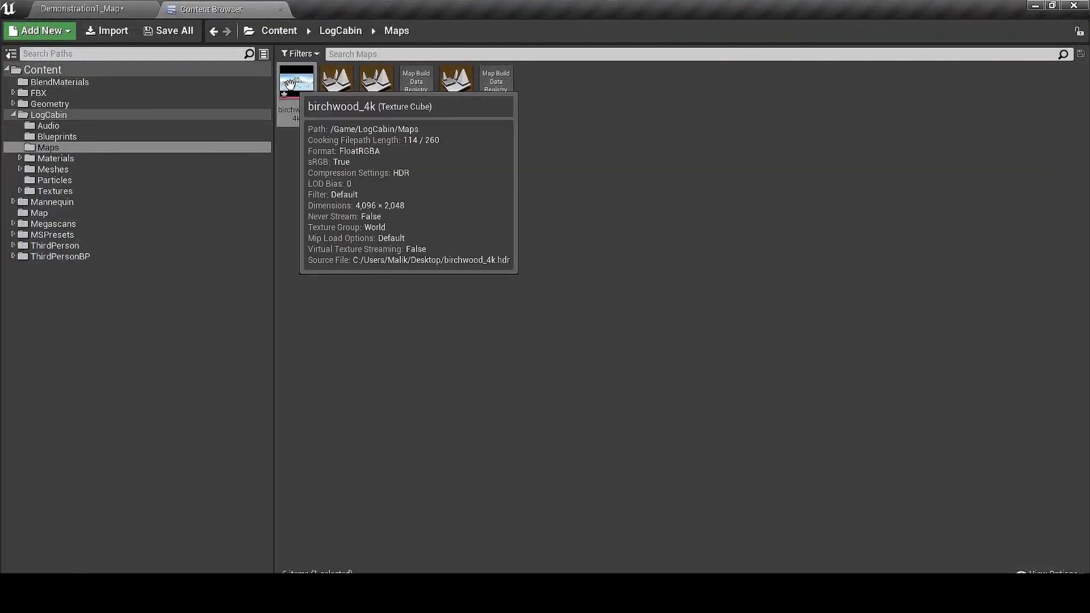
Assign the birchwood_4k texture as the HDRI Backdrop's cubemap
click(78, 5)
click(161, 39)
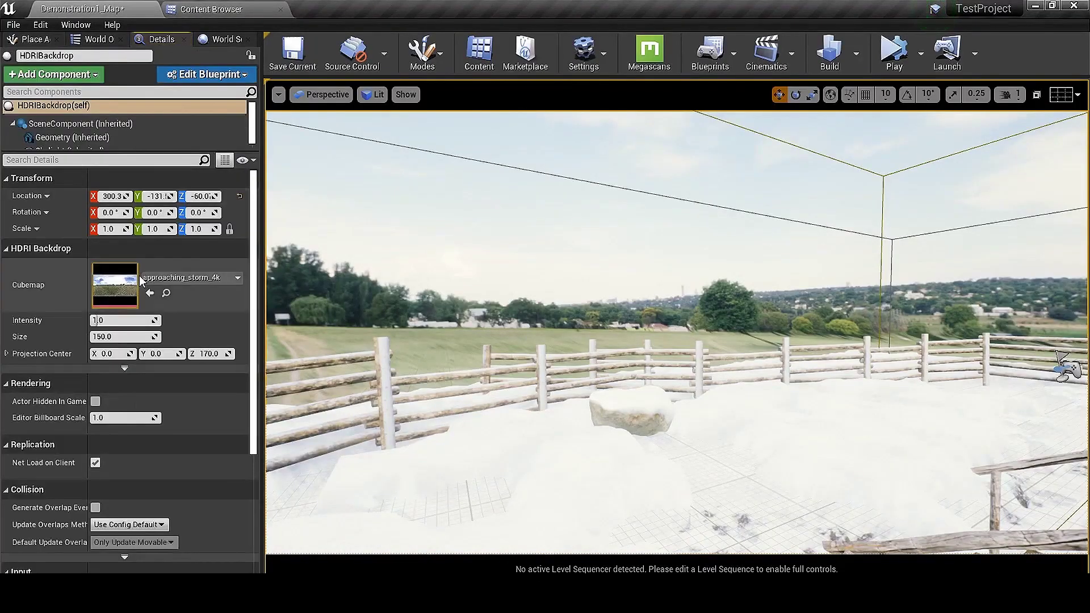
click(148, 293)
Raise the HDRI Backdrop's projection center to about Z 1025 and set the backdrop size to 500
right_drag(727, 388, 615, 376)
click(648, 301)
right_drag(648, 301, 539, 307)
drag(1033, 243, 1035, 60)
right_drag(761, 395, 742, 378)
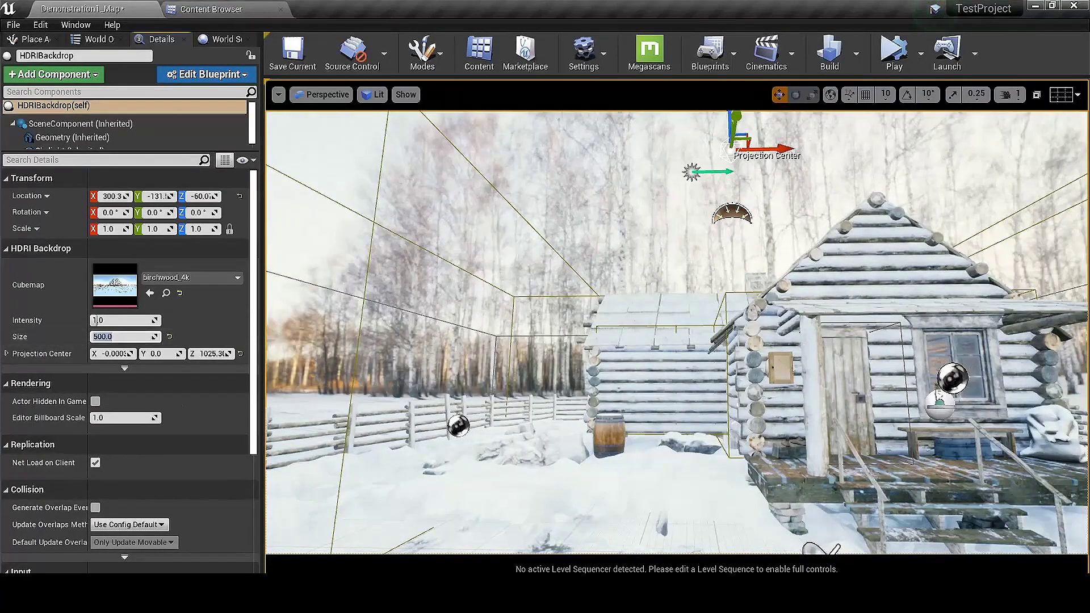
Set the backdrop's Skylight component to the SLS Specified Cubemap source type with birchwood_4k as its cubemap
right_drag(511, 295, 284, 295)
right_drag(676, 333, 1033, 335)
right_drag(641, 334, 659, 261)
click(79, 140)
click(138, 291)
click(134, 315)
click(149, 336)
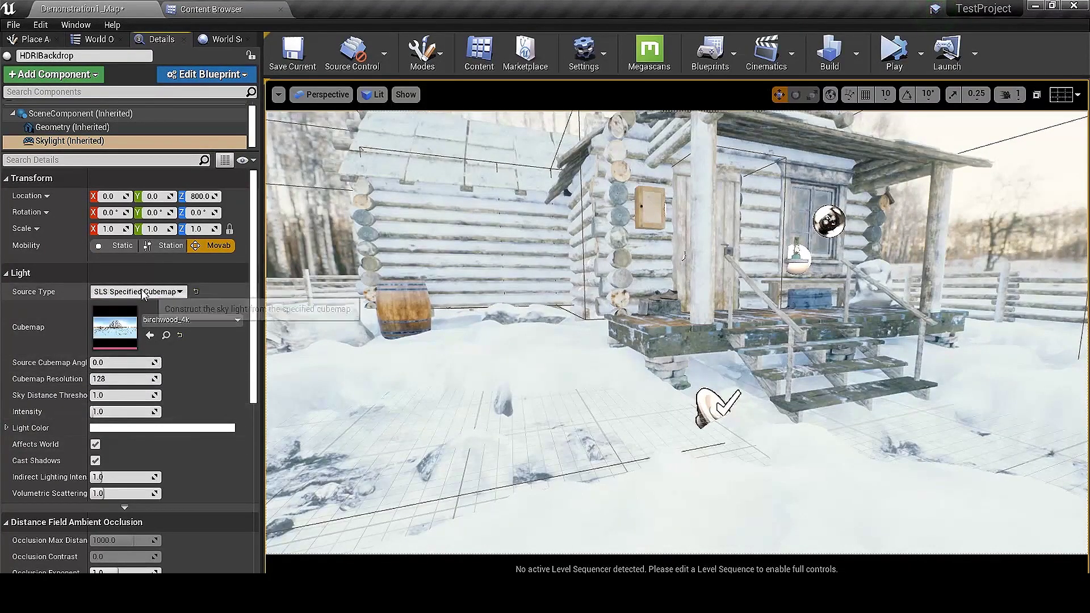
Compare the mobility options for the Skylight component and set it to Static
click(120, 245)
click(213, 246)
click(149, 251)
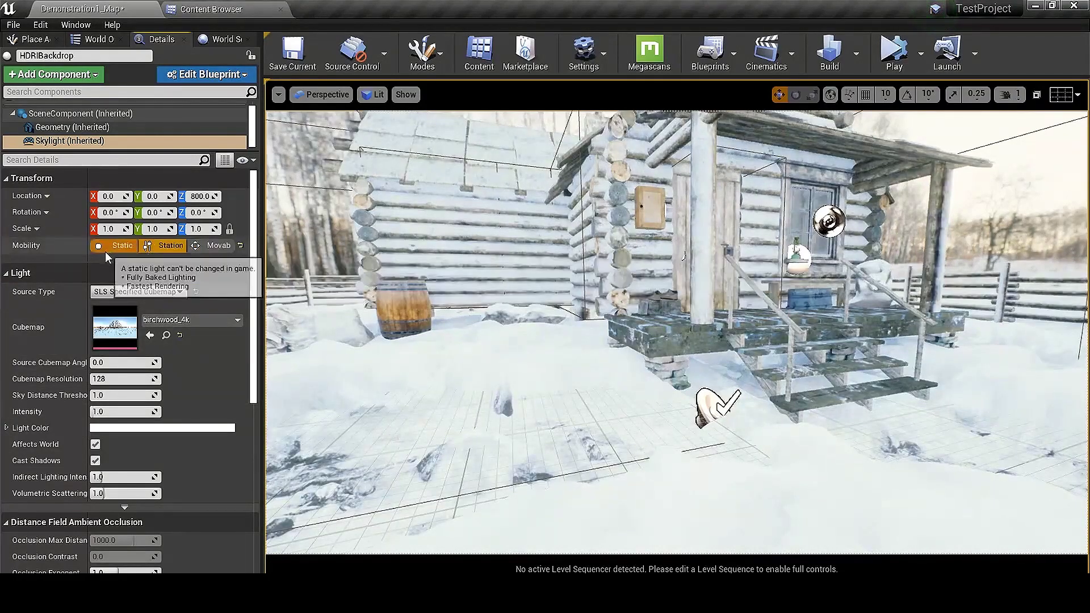
click(105, 250)
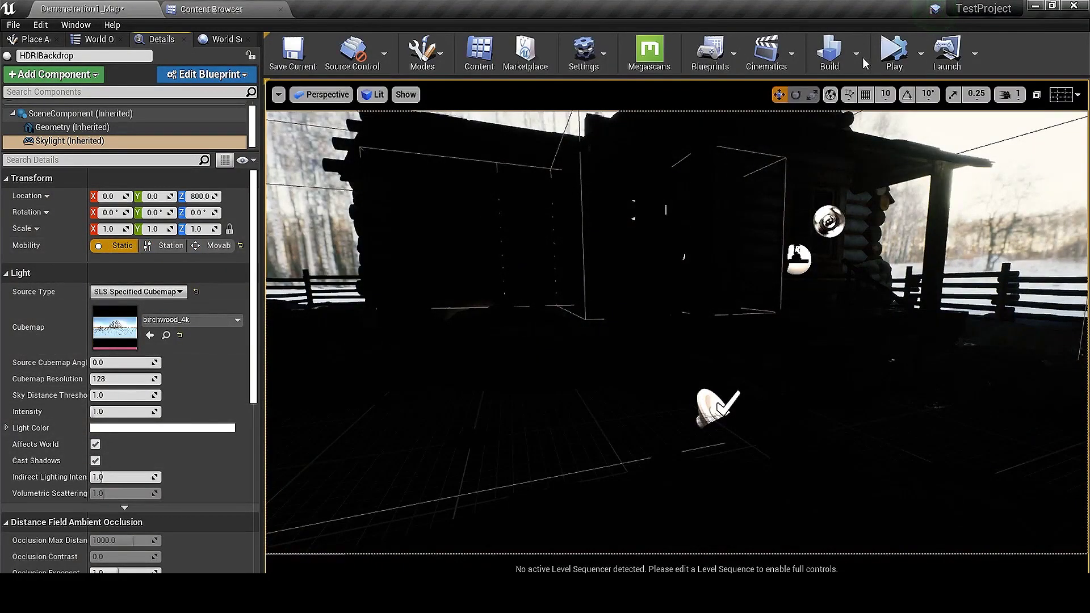
Choose the lighting build quality, review the Lightmass settings and build the level's lighting
click(857, 54)
mouse_move(953, 109)
click(1051, 151)
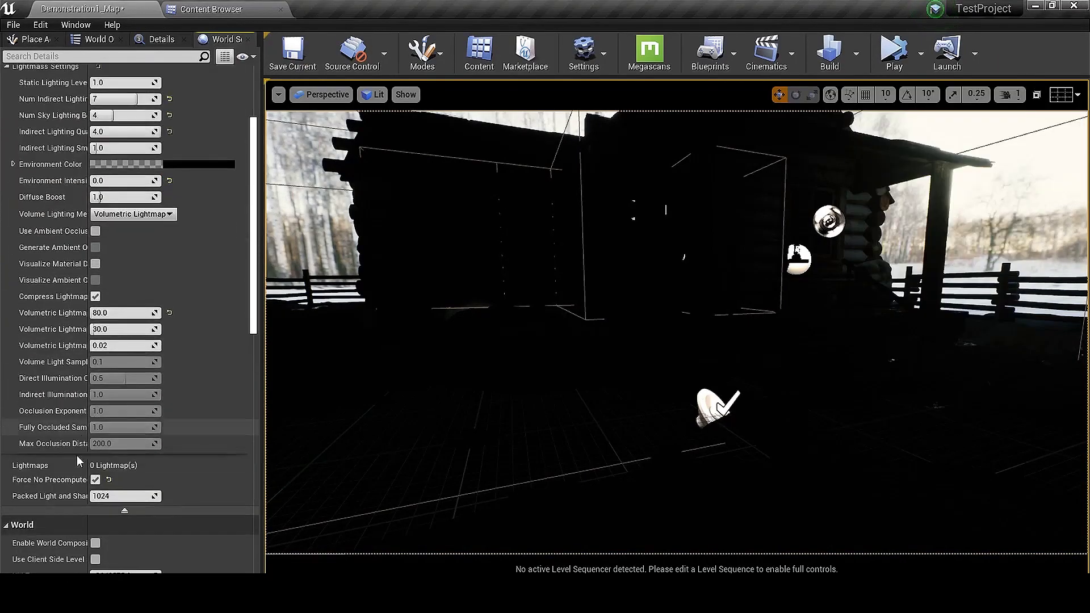
click(91, 39)
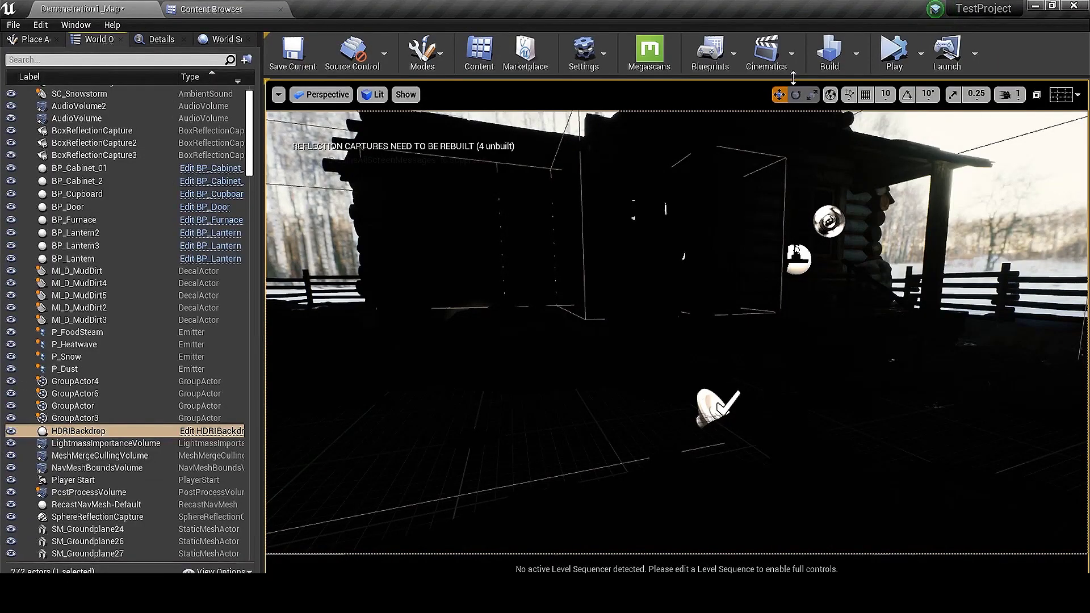
click(829, 51)
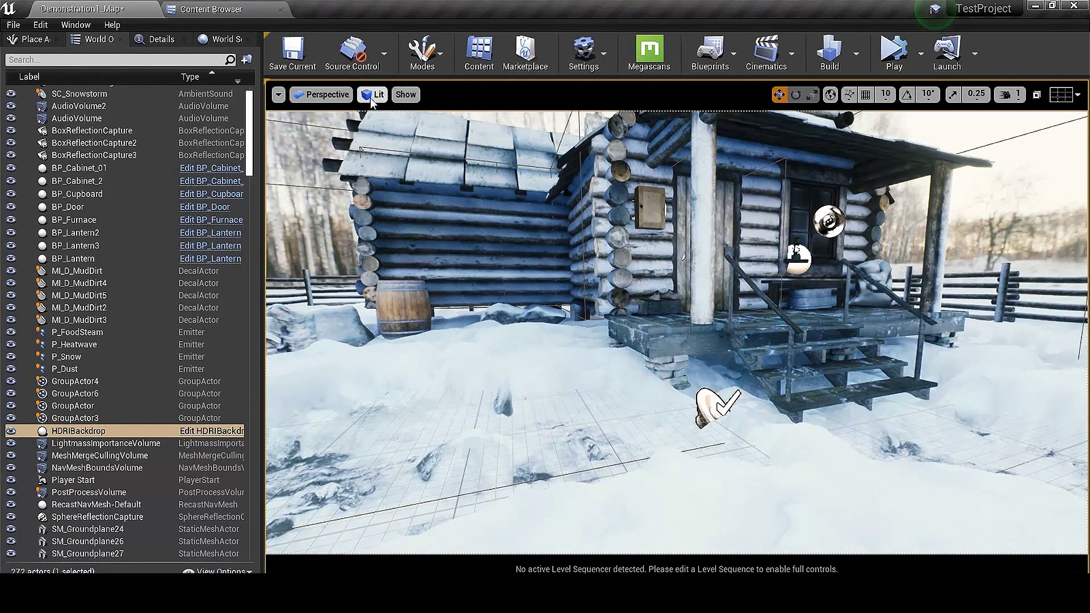
Change the viewport's exposure setting to render the cabin exterior darker
click(375, 95)
click(363, 351)
right_drag(545, 318, 500, 301)
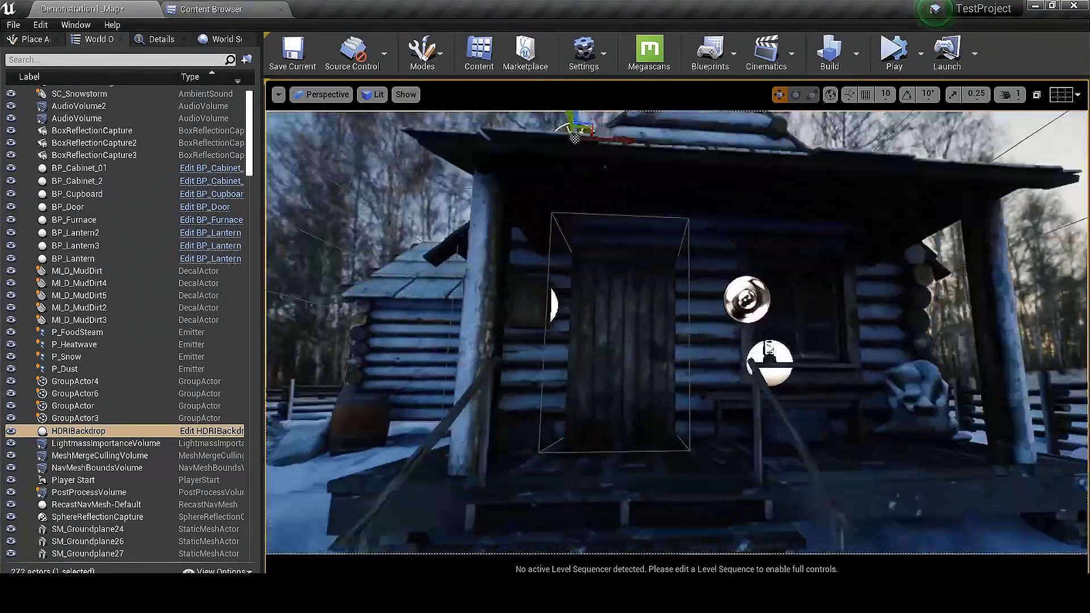
Disable game settings exposure for the viewport and adjust EV100 to brighten the breakfast table inside the cabin
key(w)
right_drag(460, 335, 496, 352)
click(377, 102)
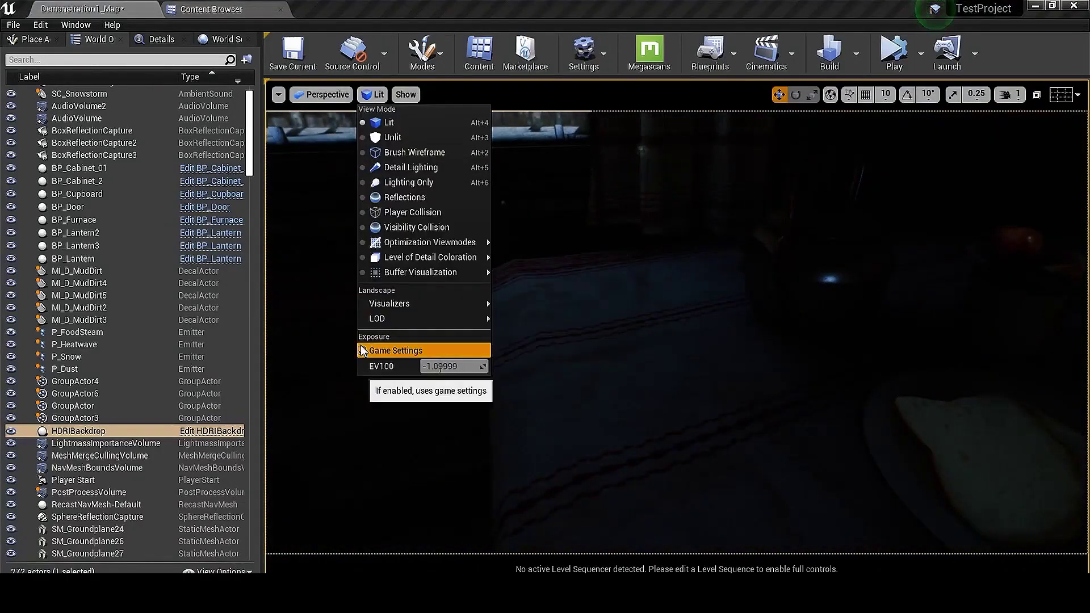
click(361, 350)
click(381, 93)
click(381, 93)
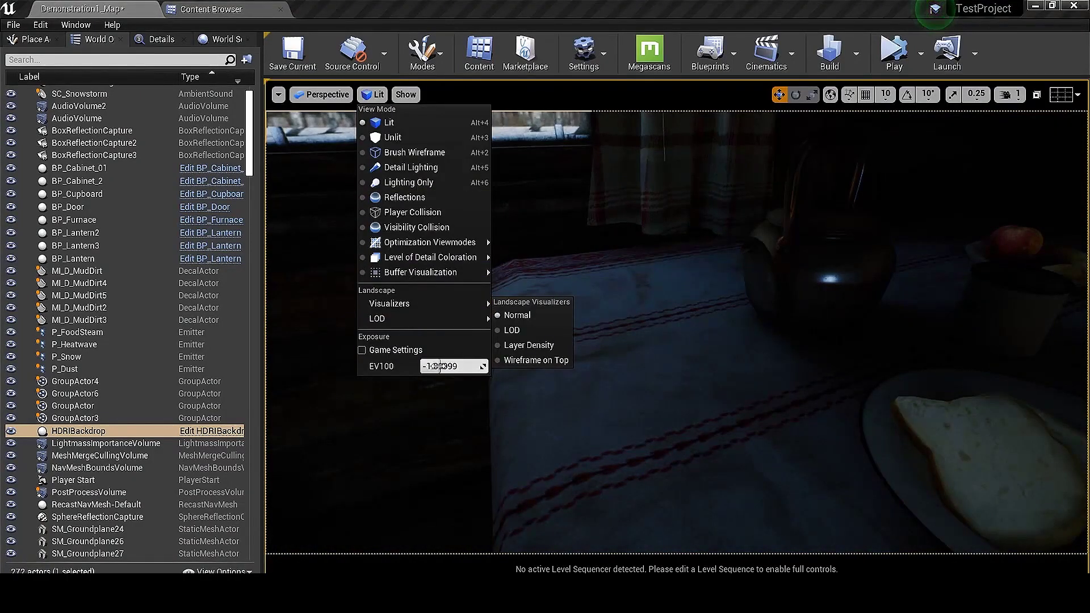
drag(441, 366, 434, 367)
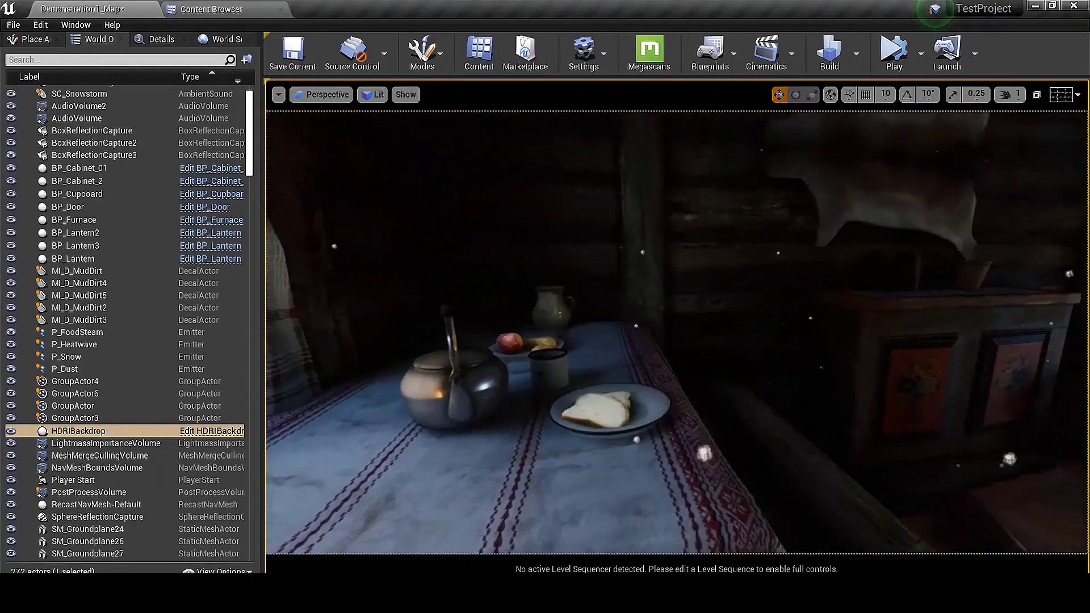
Examine the baked lighting throughout the cabin interior and compare it with the dark room reference image
right_drag(676, 332, 1056, 221)
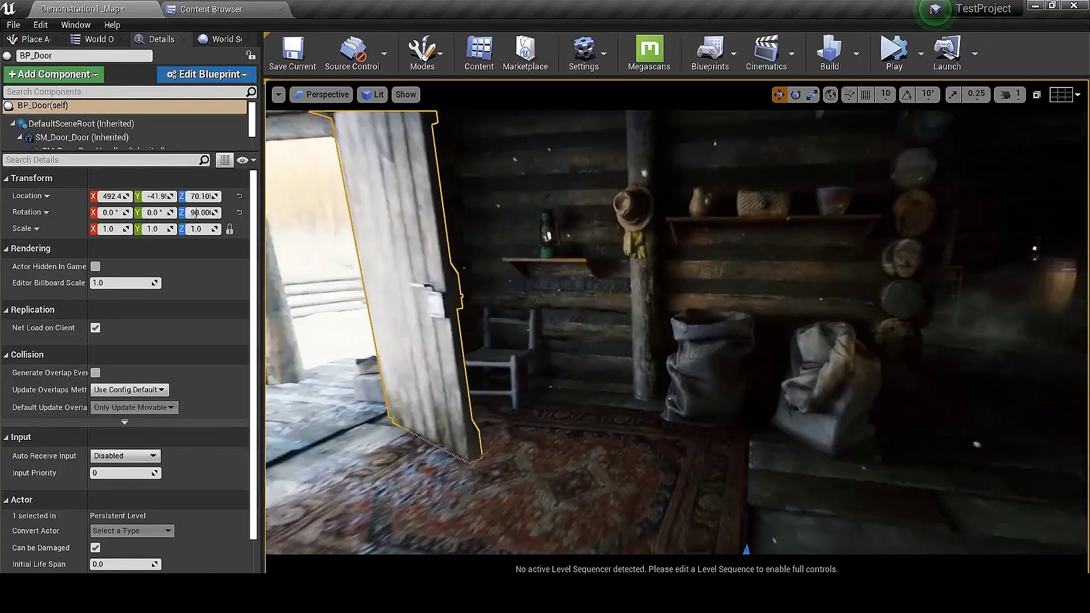
right_drag(676, 332, 756, 332)
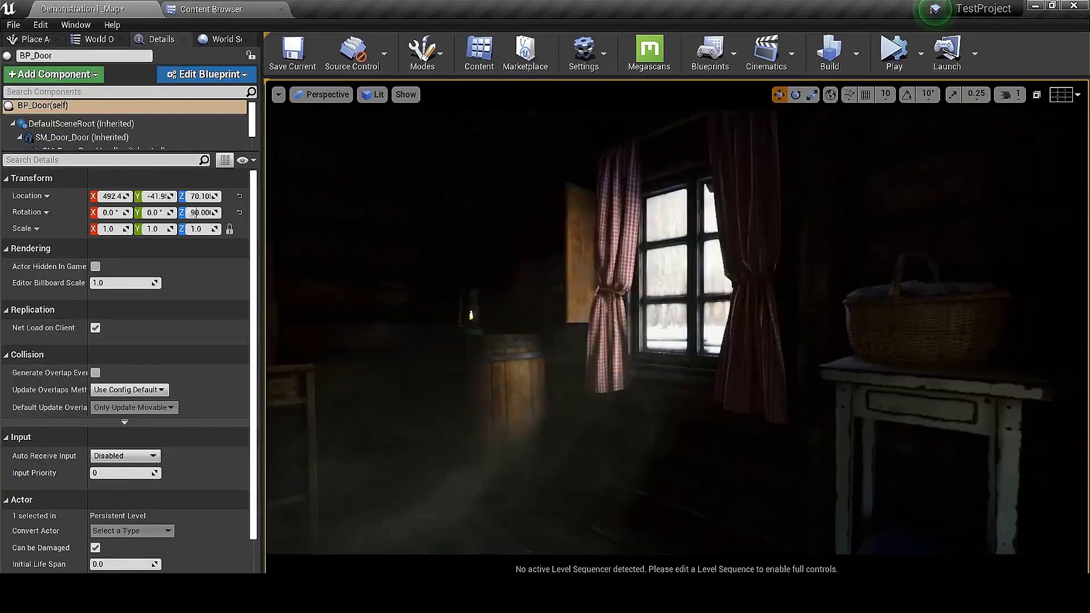
right_drag(676, 333, 750, 335)
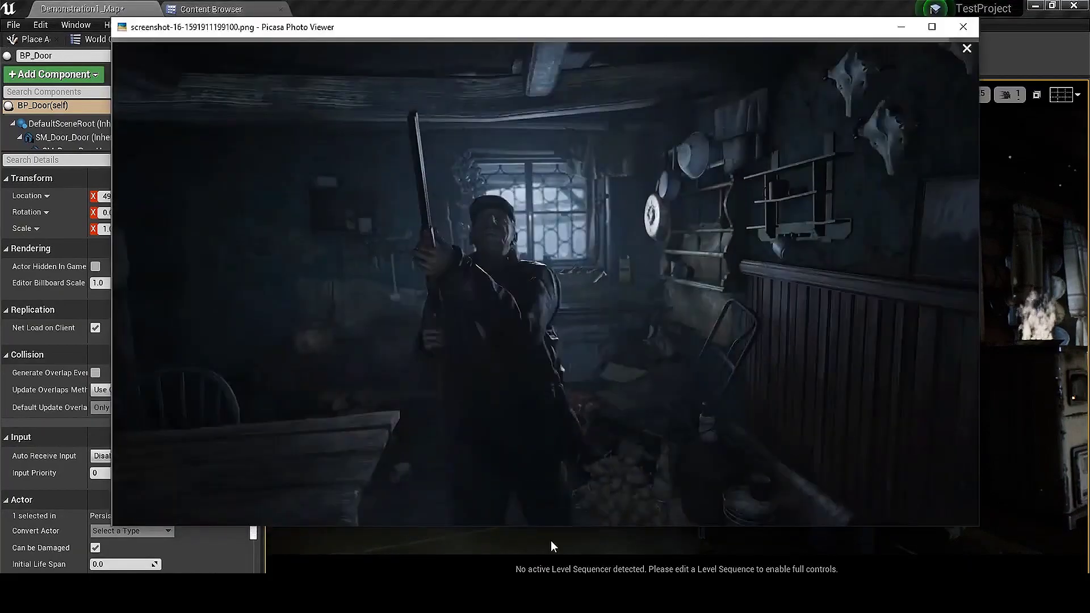
click(565, 517)
key(Escape)
right_drag(676, 332, 511, 332)
key(w)
right_drag(676, 332, 852, 332)
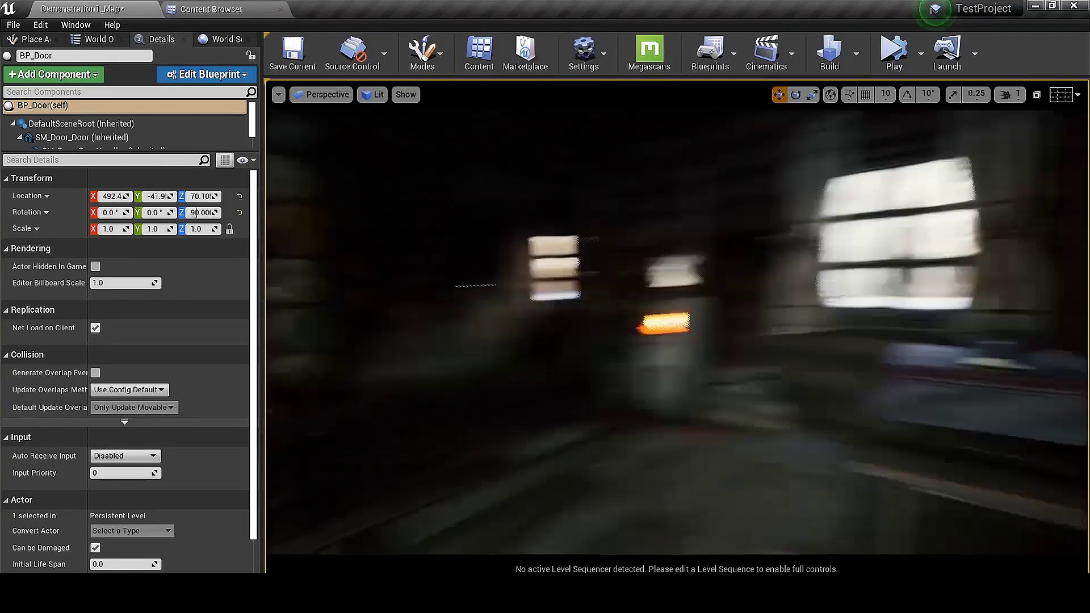
right_drag(675, 332, 432, 332)
right_drag(675, 332, 698, 332)
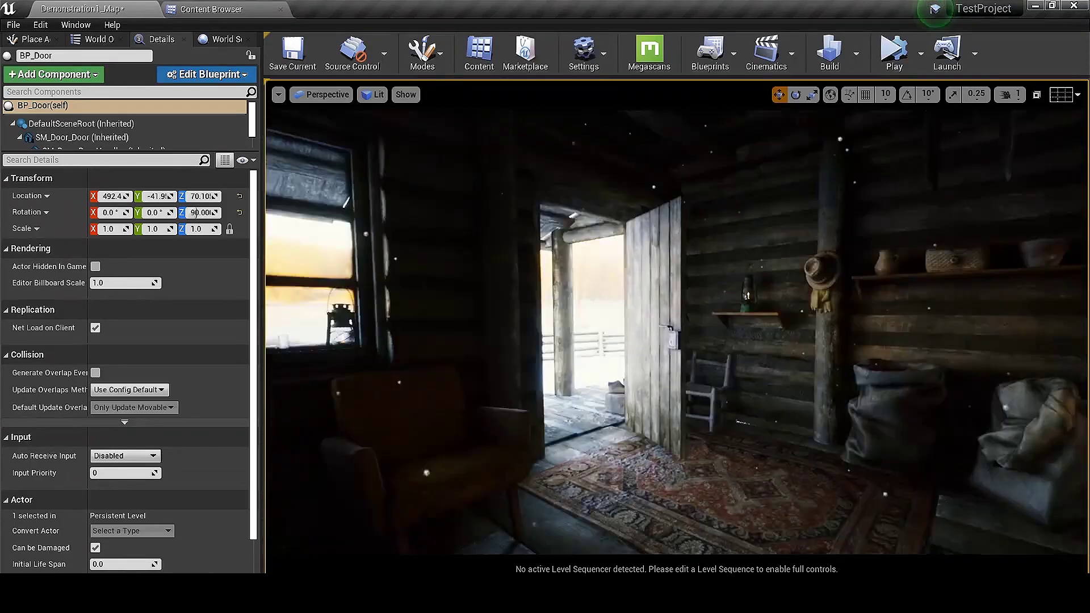
Switch the viewport exposure back to the game settings and check the Lightmass values in the world settings
click(375, 93)
click(362, 351)
right_drag(653, 398, 1022, 397)
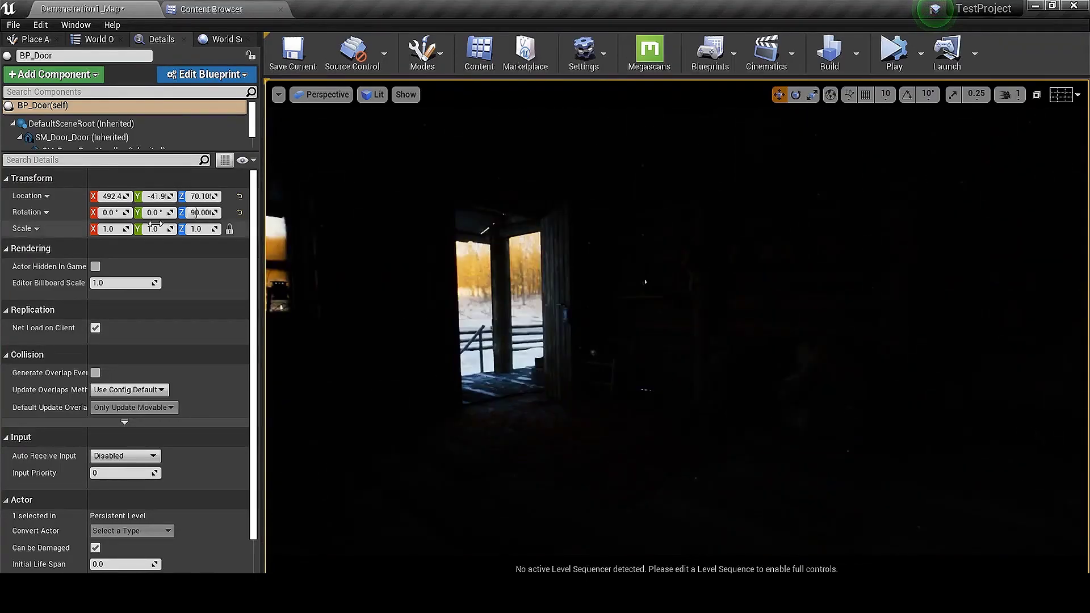
scroll(83, 143, down, 2)
scroll(84, 143, down, 1)
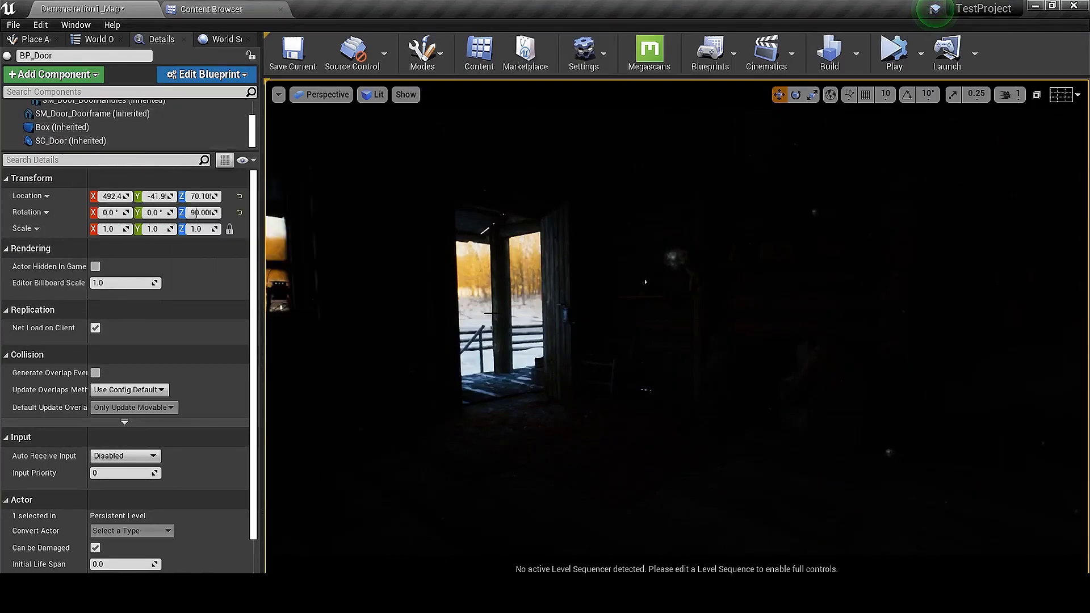
click(225, 40)
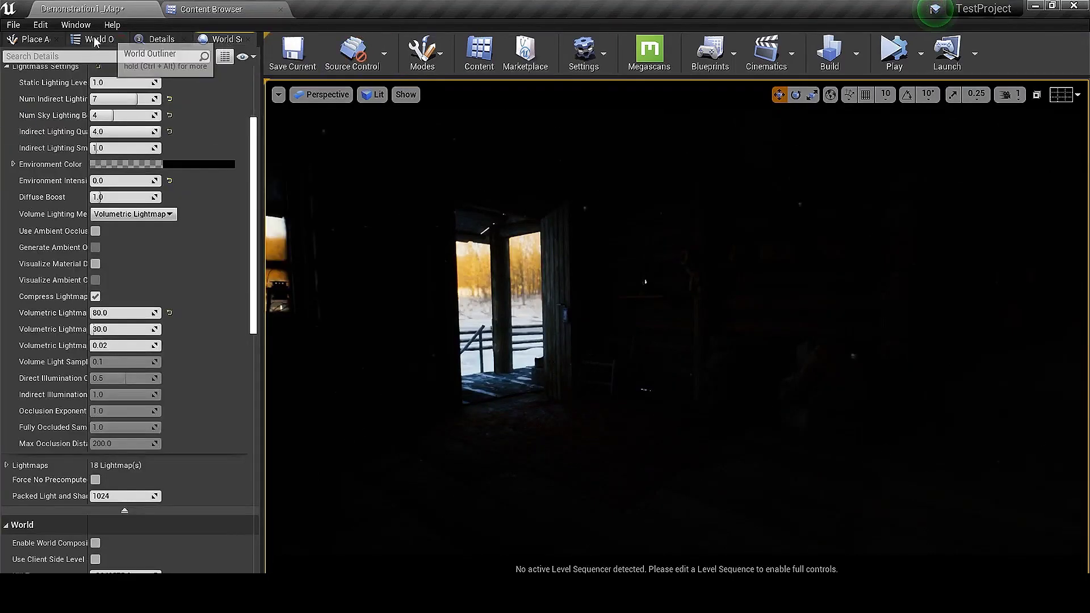
Set the indirect lighting intensity of the HDRIBackdrop's Skylight component to 4.0 and save the level
click(93, 38)
scroll(79, 296, down, 3)
click(74, 408)
click(161, 38)
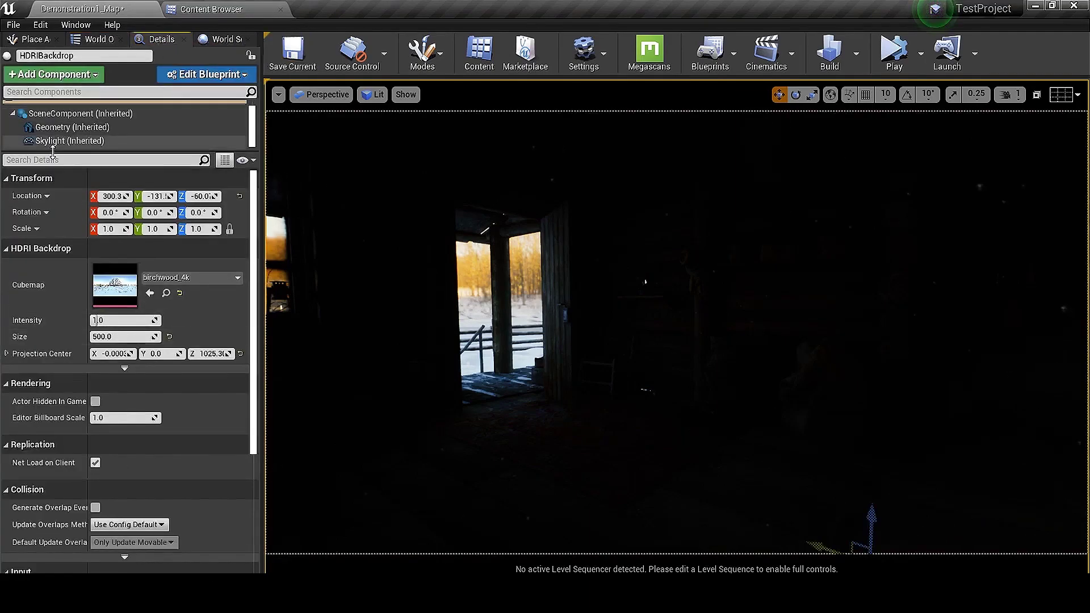
click(71, 141)
scroll(76, 382, down, 2)
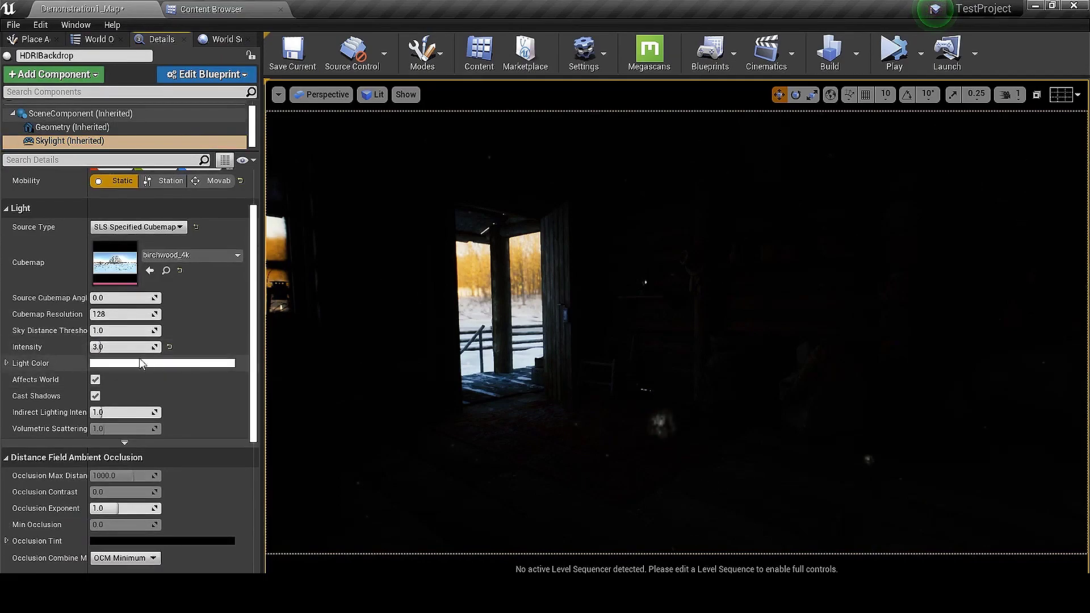
key(w)
mouse_move(528, 307)
right_down()
mouse_move(296, 307)
mouse_move(358, 307)
mouse_move(267, 324)
mouse_move(527, 307)
right_up()
key(w)
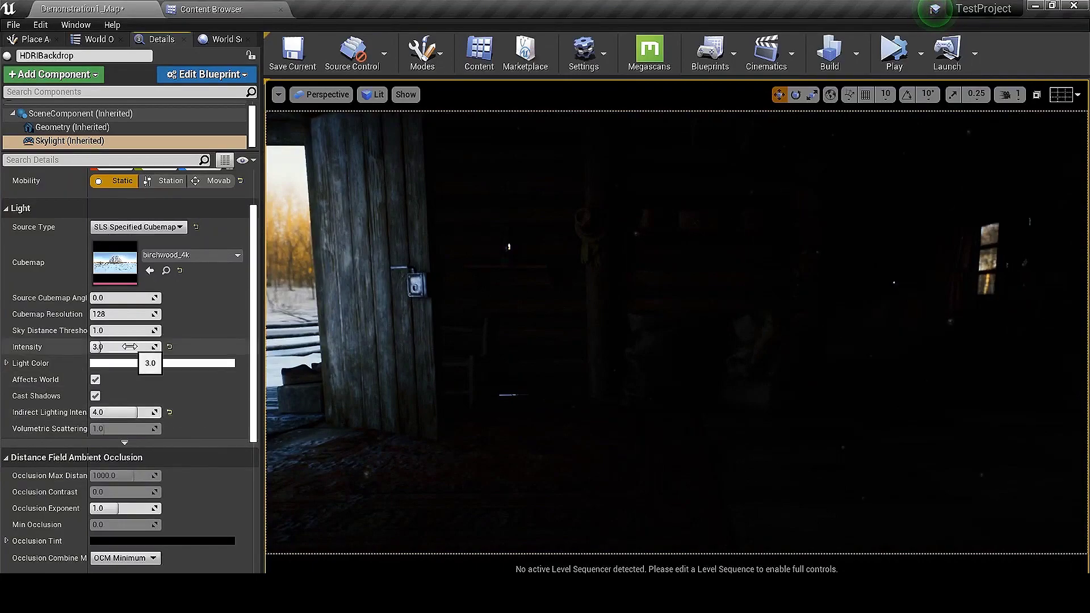
click(294, 71)
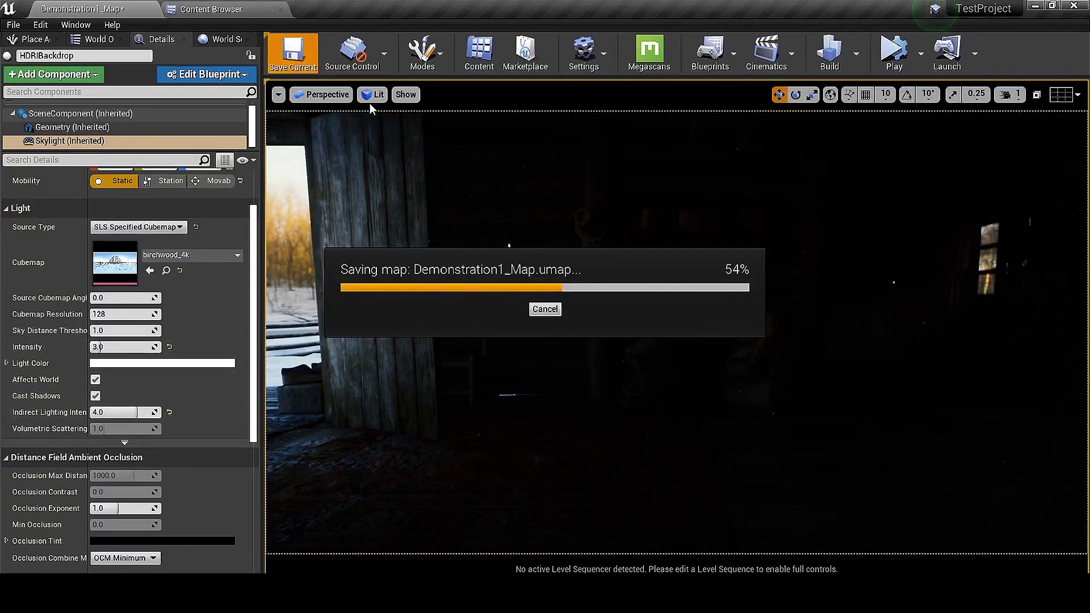
right_drag(370, 103, 369, 104)
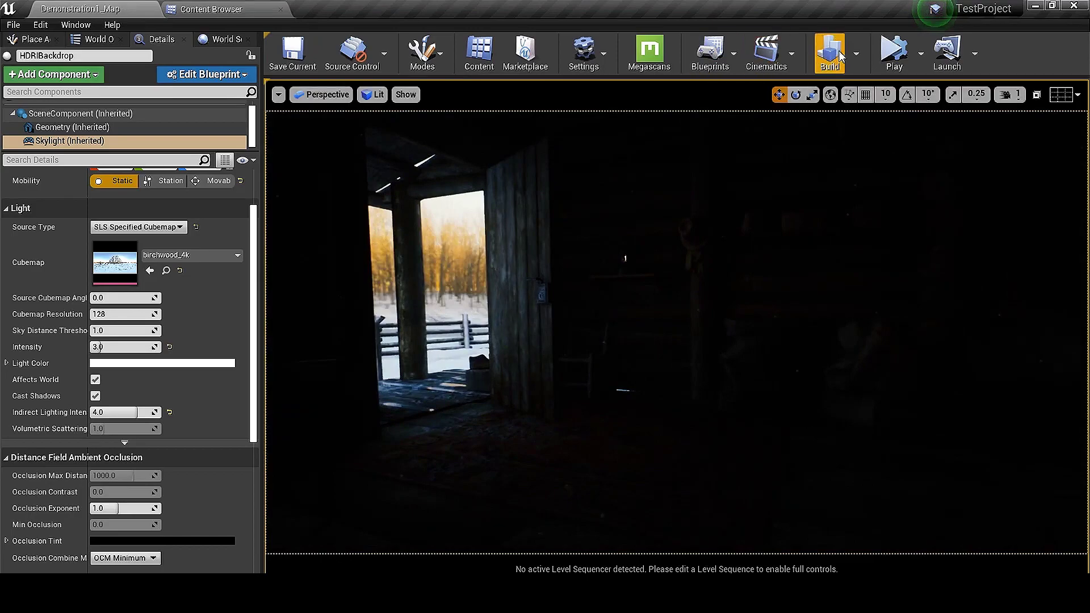
Select the open door at the cabin entrance and open its blueprint for editing
right_drag(677, 308, 677, 308)
right_drag(568, 307, 568, 307)
right_drag(425, 256, 426, 257)
click(425, 257)
click(521, 276)
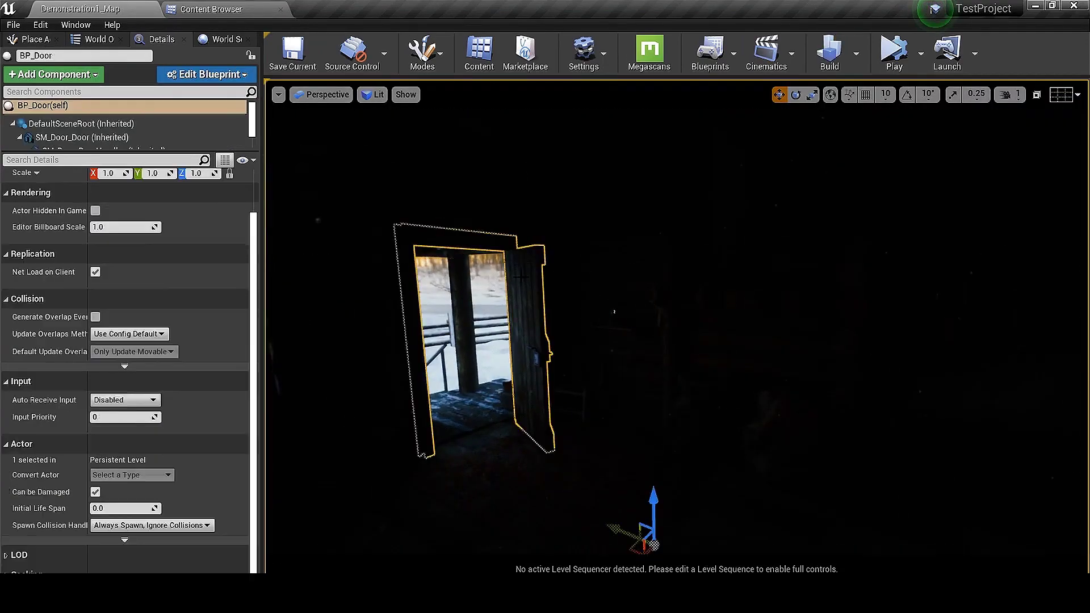
click(200, 74)
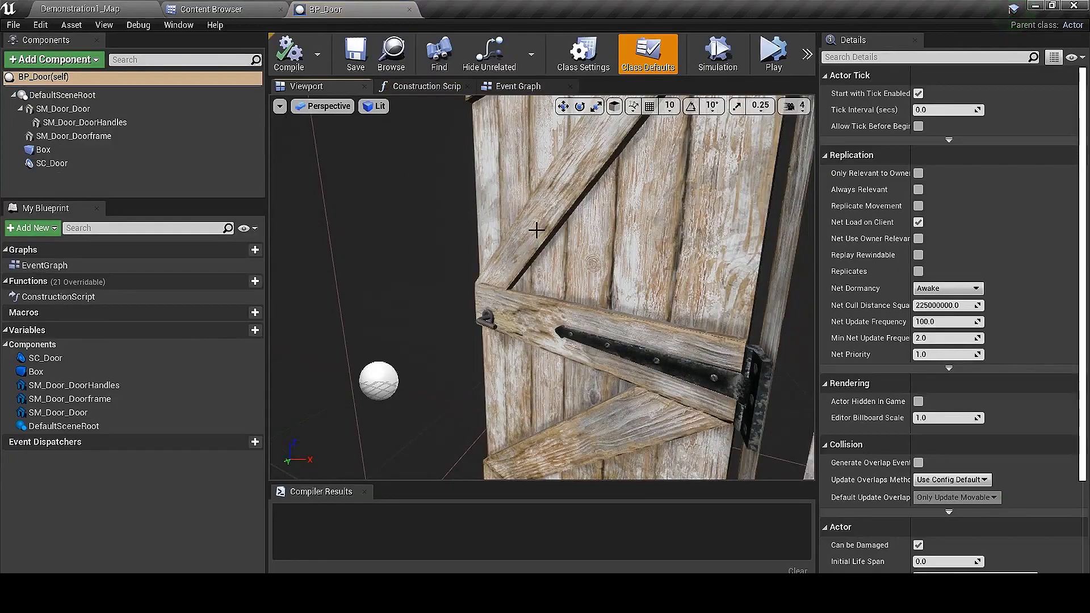
Set the mobility of the SM_Door_Door component to Static, then compile and close the door blueprint
click(101, 137)
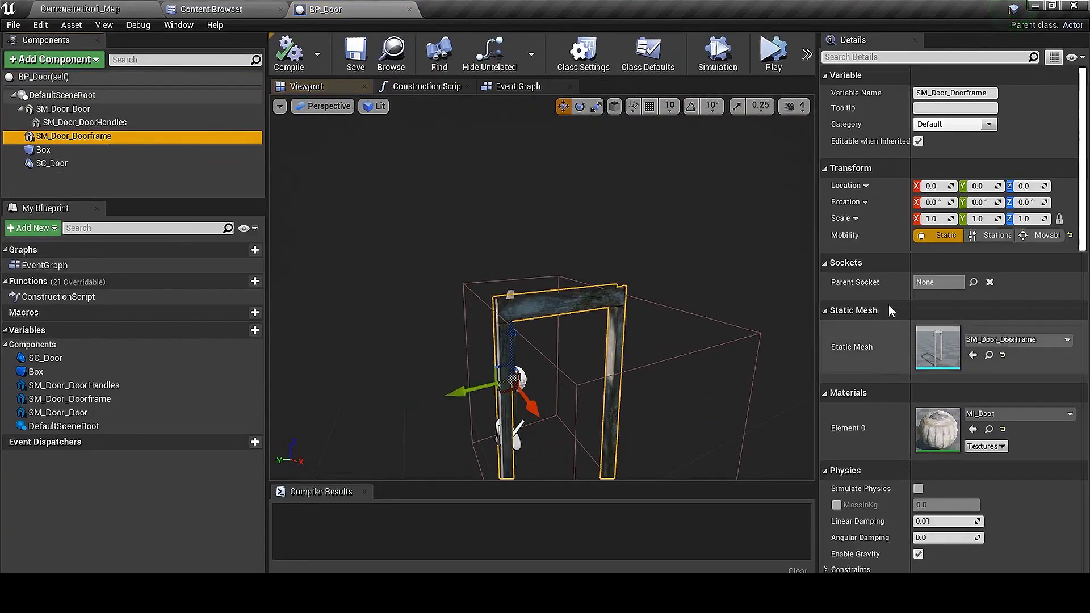
double_click(85, 122)
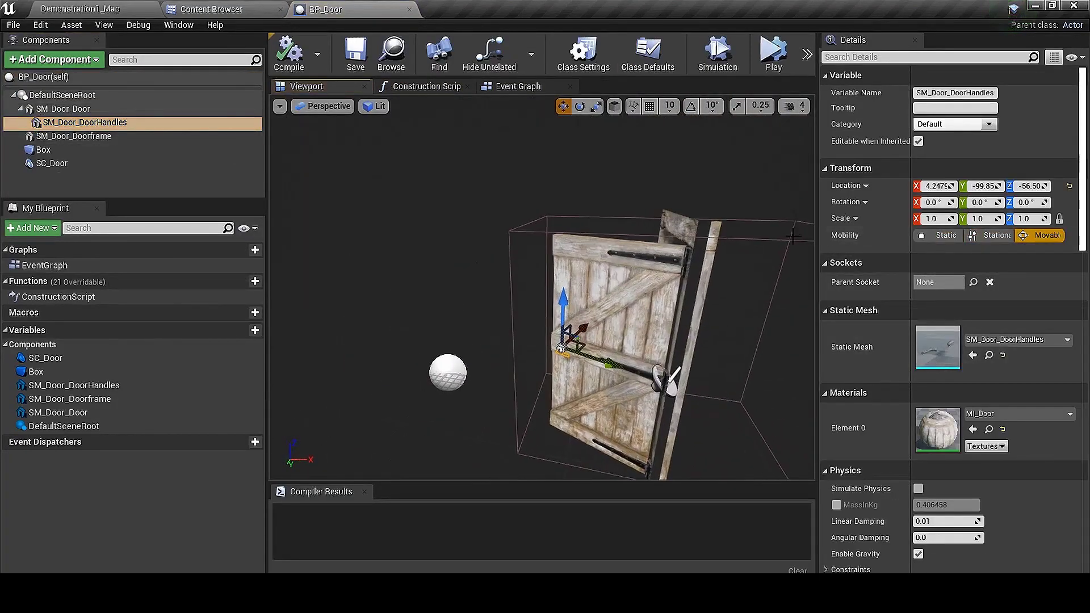
click(960, 235)
click(614, 239)
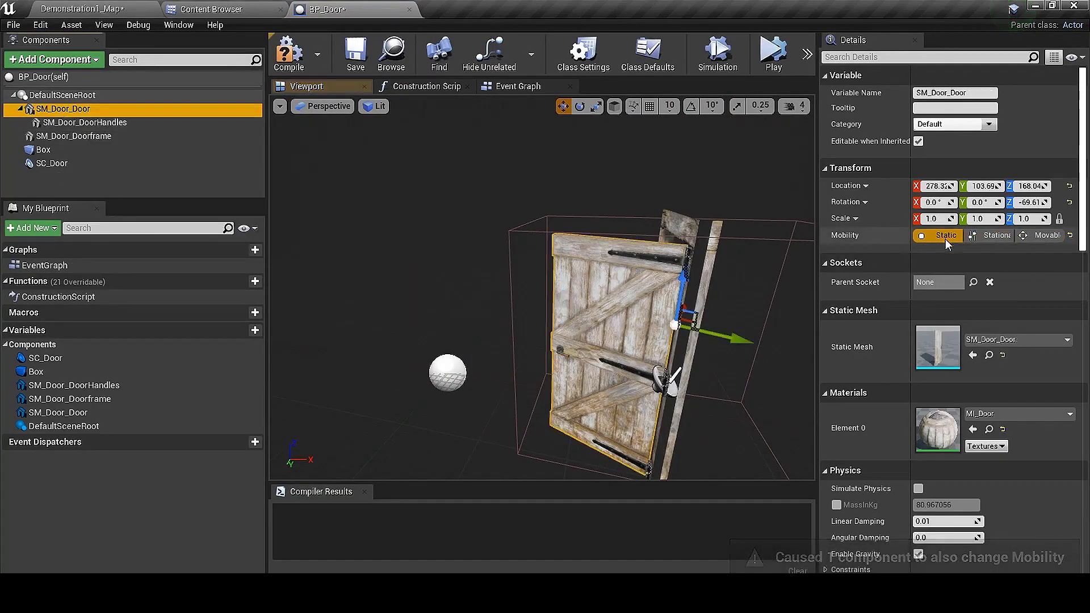
click(288, 53)
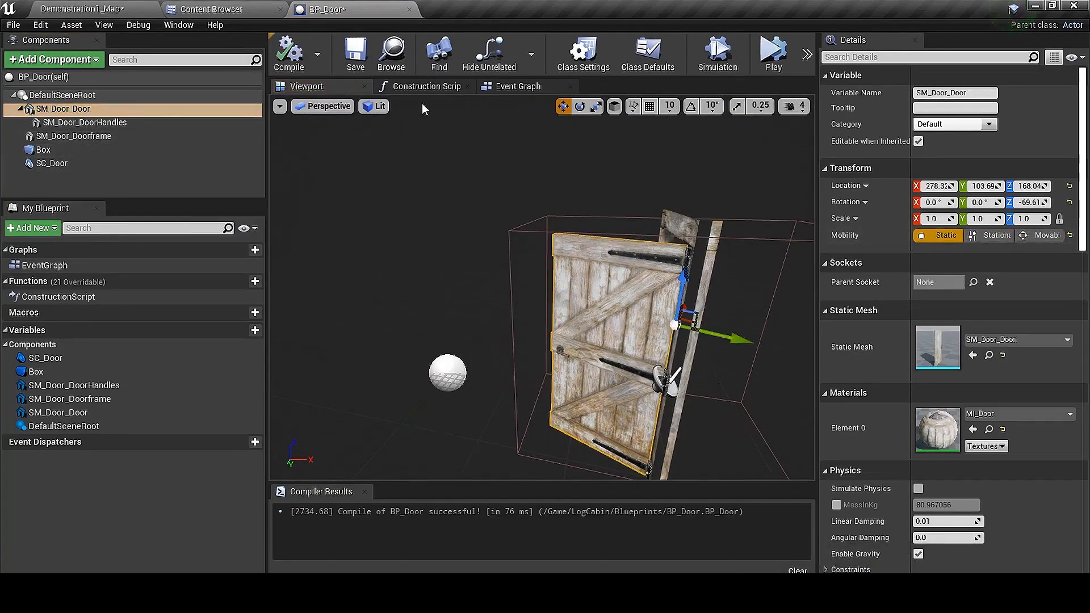
click(409, 9)
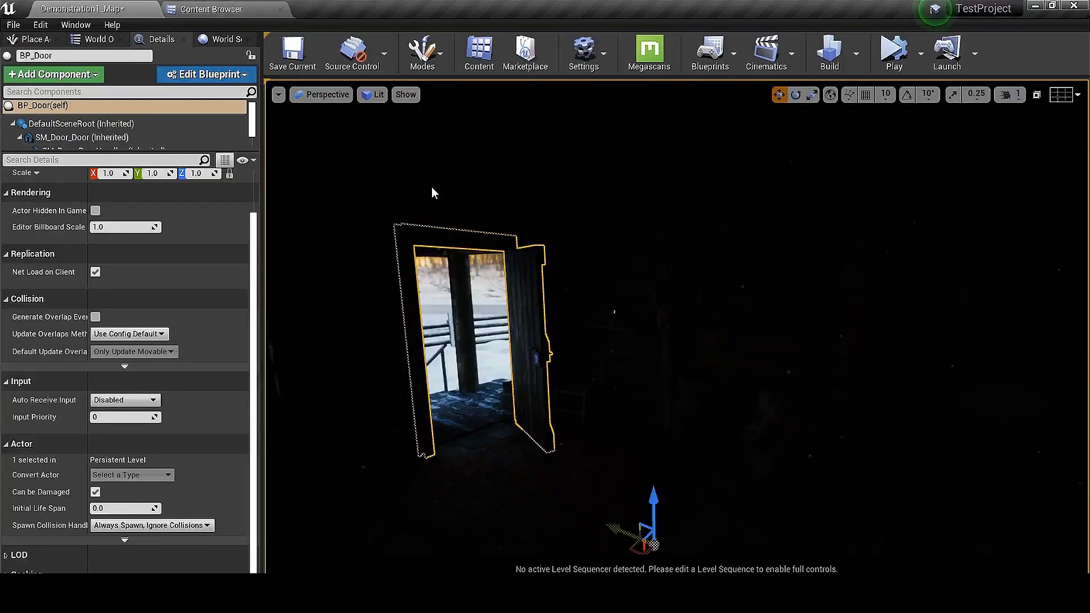
Deselect the door and rebuild the level's lighting
key(Escape)
right_drag(431, 193, 621, 80)
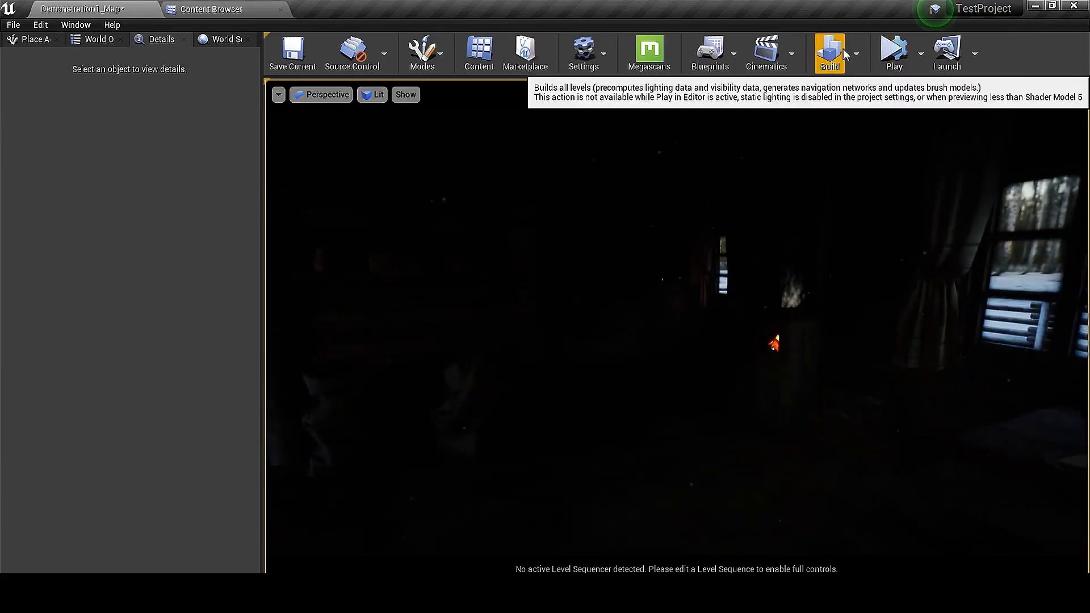
right_drag(696, 81, 724, 89)
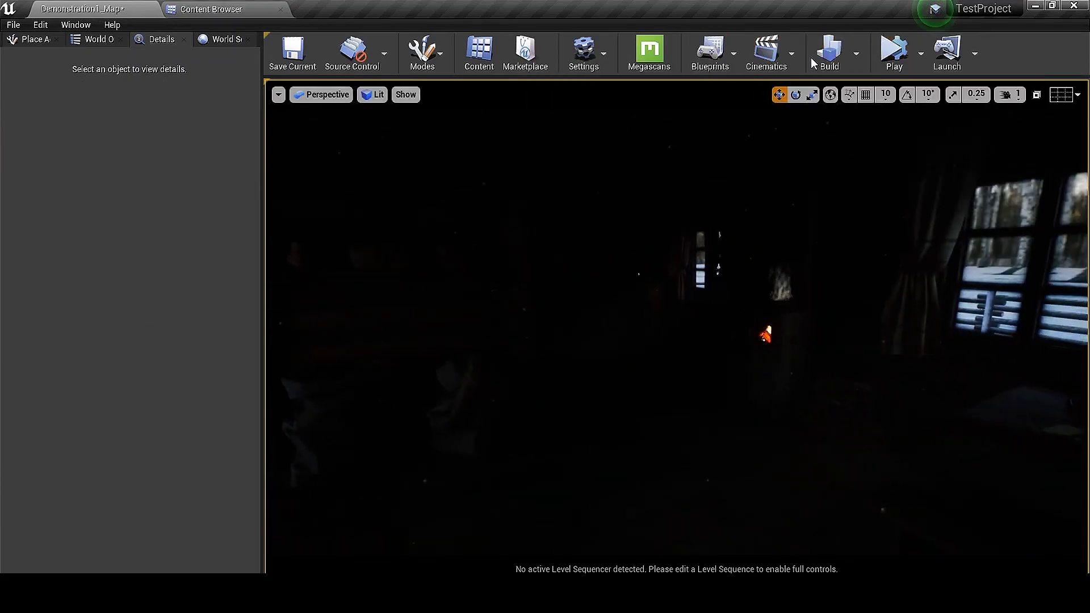
click(837, 54)
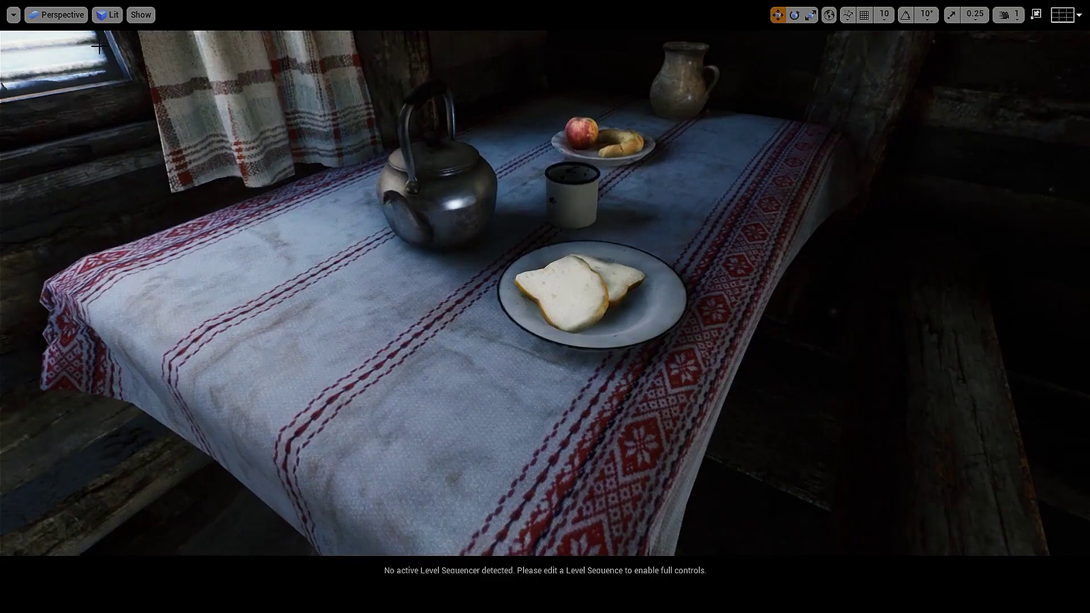
Toggle the game settings exposure off to examine the rebuilt lighting on the table and across the cabin room
click(112, 15)
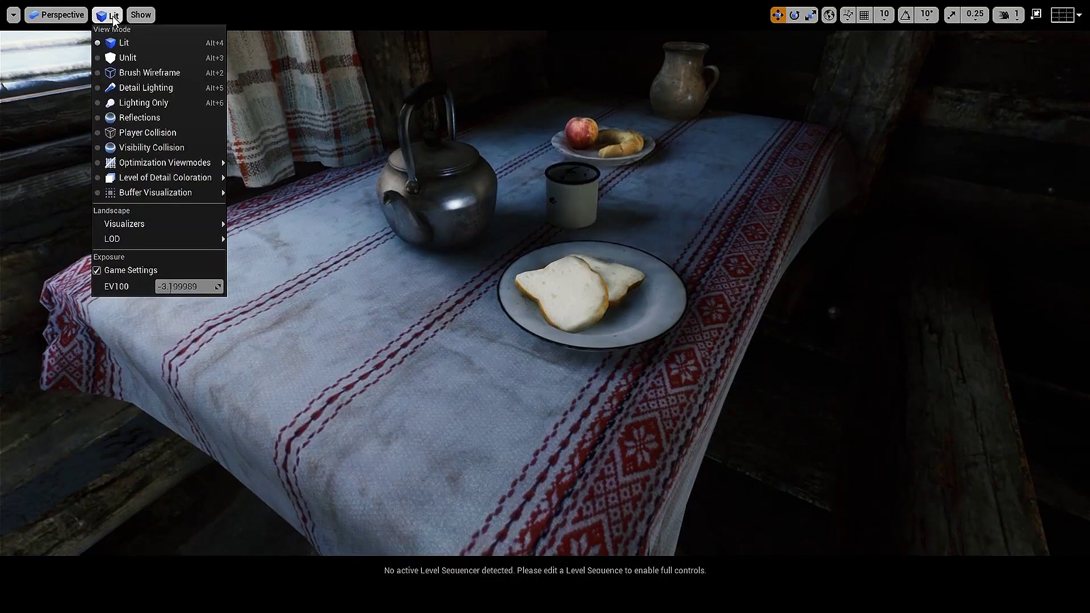
click(97, 270)
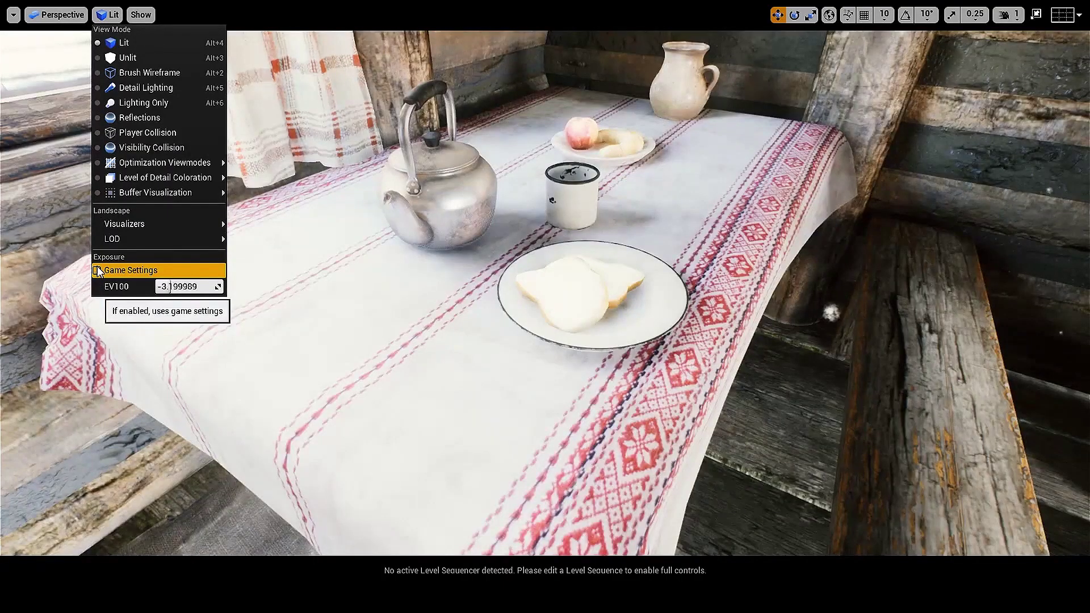
click(97, 271)
click(97, 269)
right_drag(619, 281, 347, 259)
key(w)
key(s)
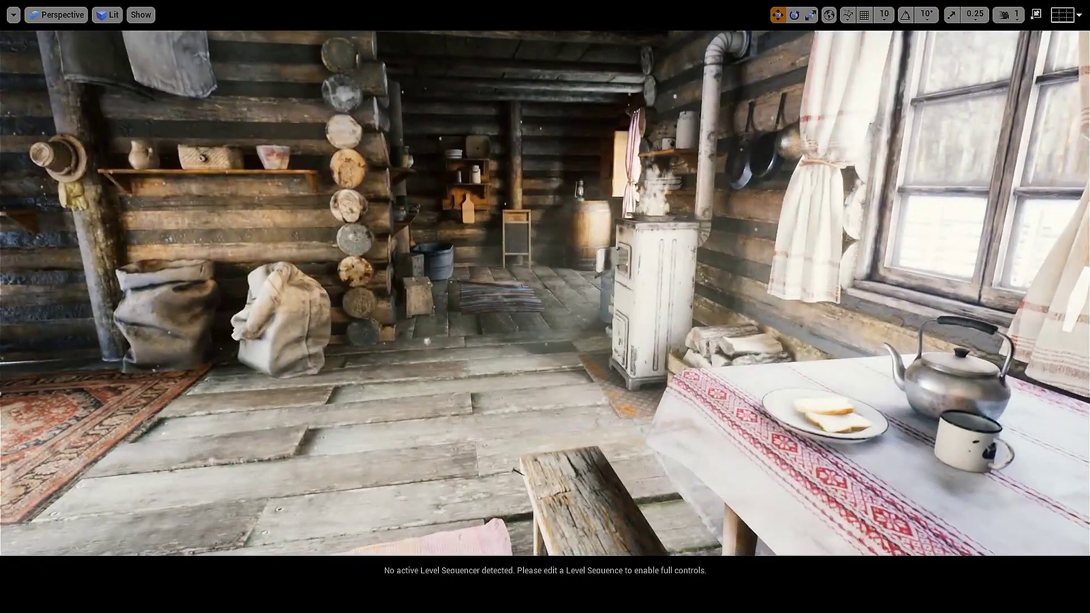
Return the viewport to game settings exposure and examine the darker cabin interior from several directions
click(72, 17)
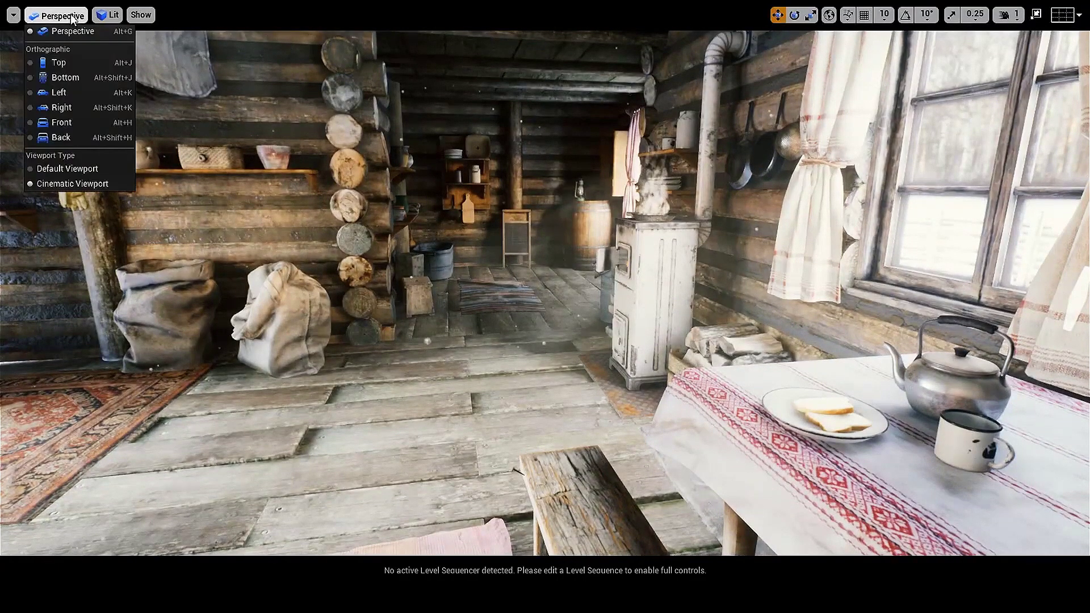
click(102, 14)
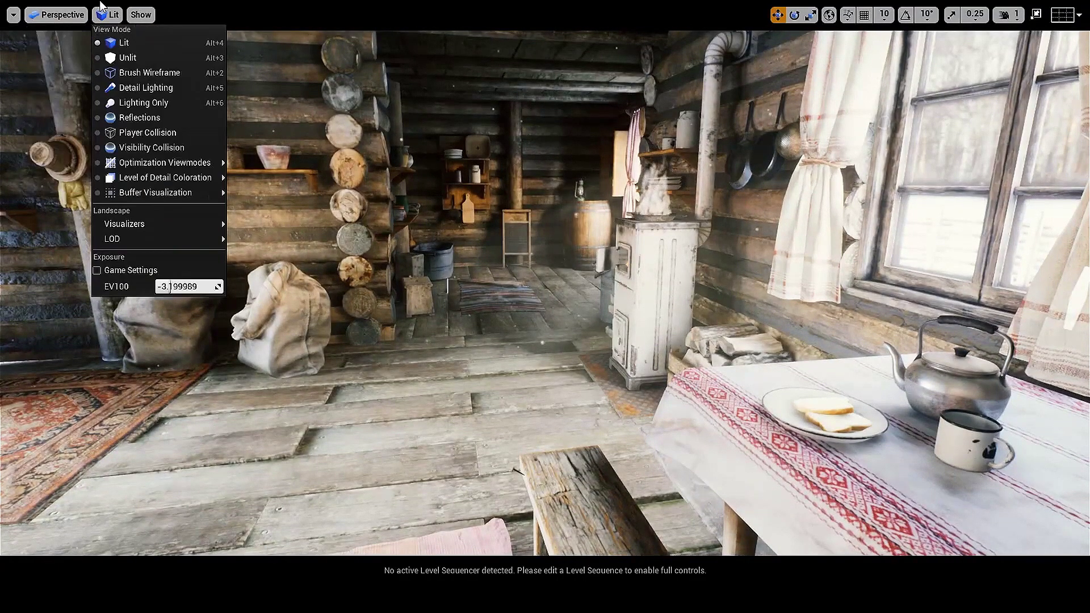
click(97, 271)
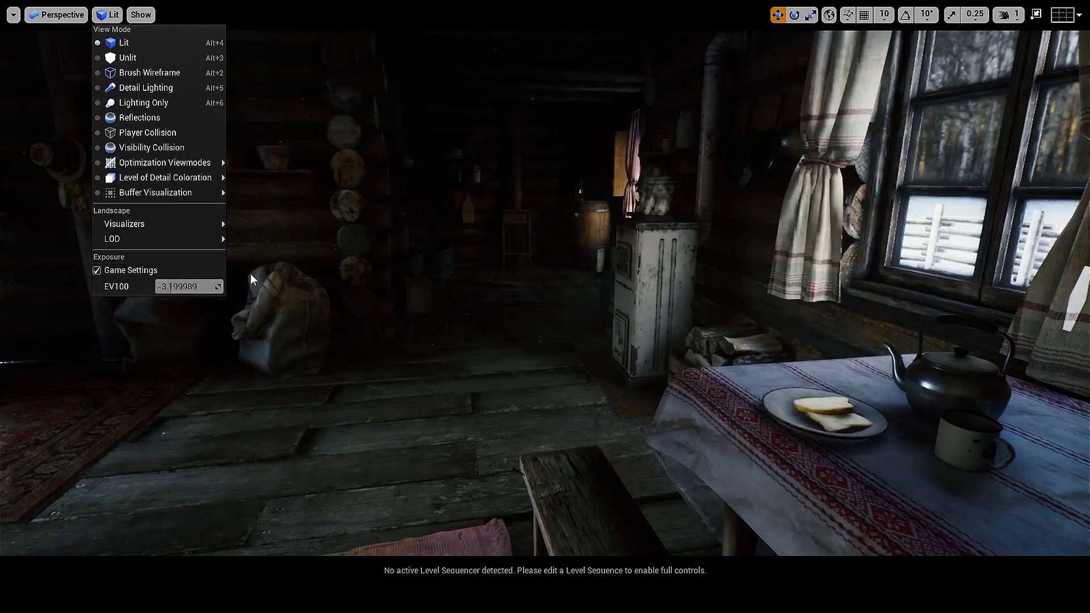
right_drag(340, 295, 152, 262)
right_drag(34, 287, 1, 286)
right_drag(991, 286, 936, 338)
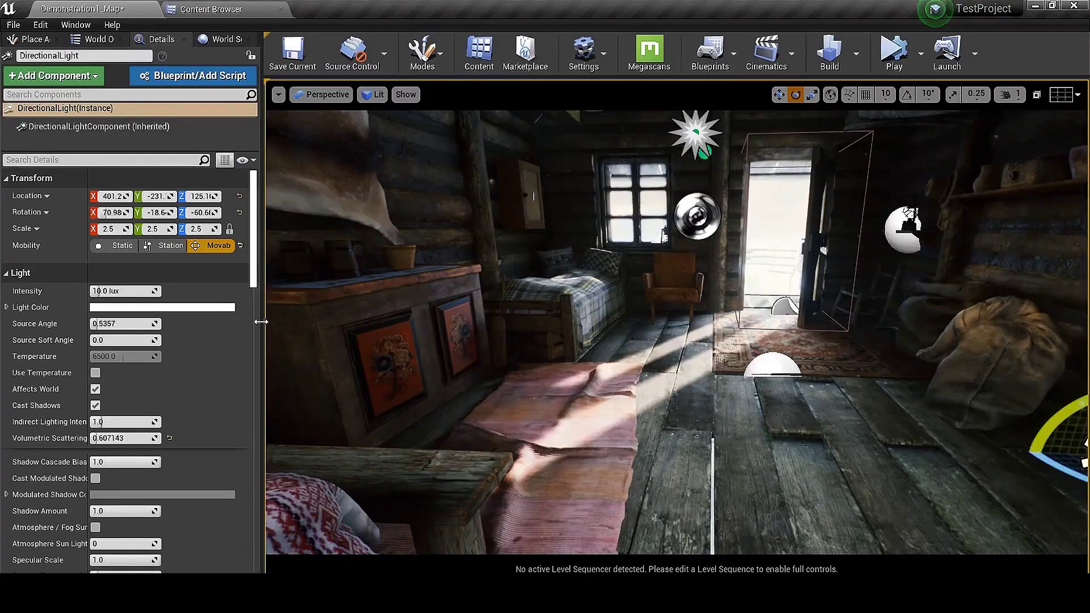
Enable Dynamic Indirect Lighting on the DirectionalLight and adjust its Indirect Lighting Intensity
scroll(97, 403, down, 10)
scroll(97, 403, down, 5)
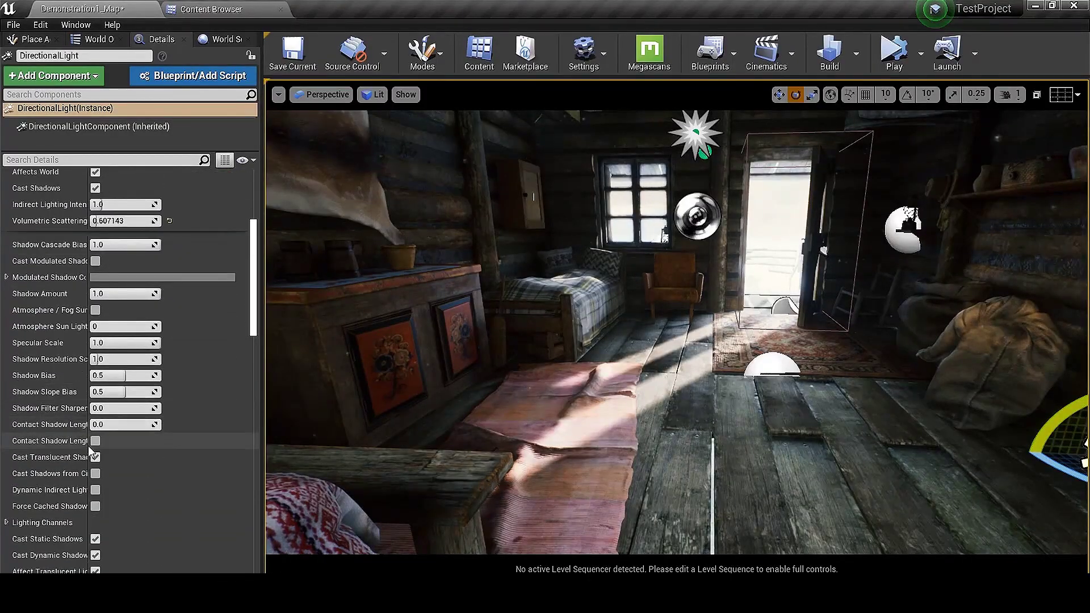
scroll(105, 261, up, 5)
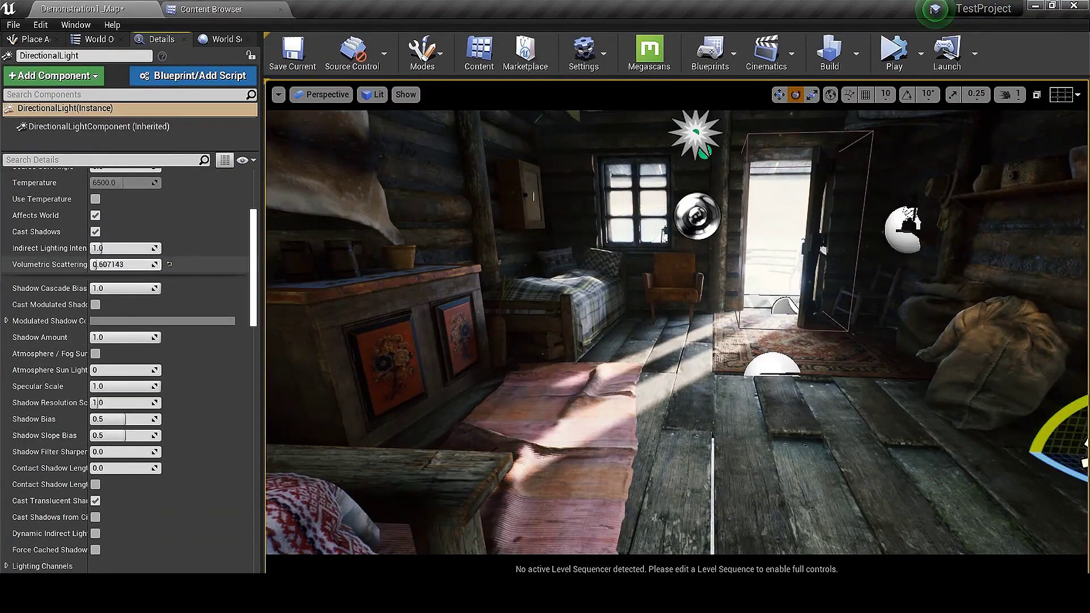
scroll(37, 510, down, 1)
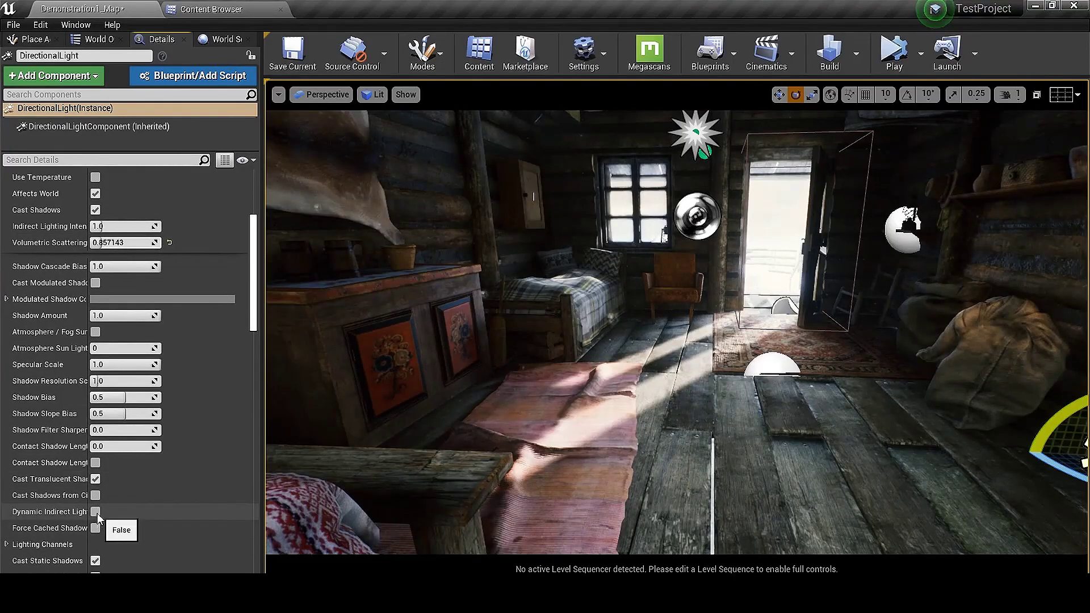
click(95, 512)
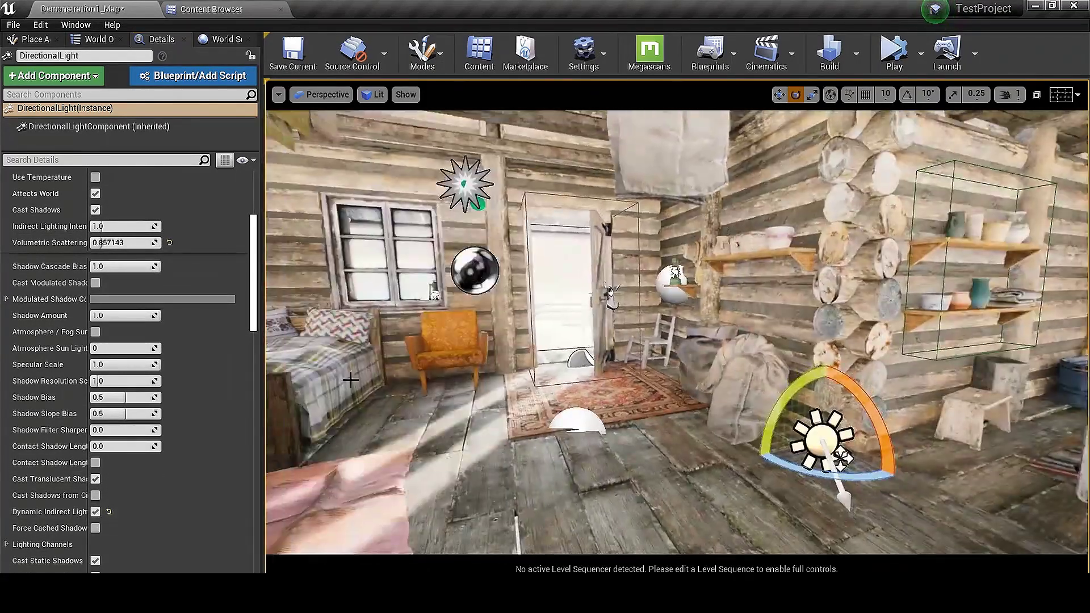
scroll(179, 342, up, 7)
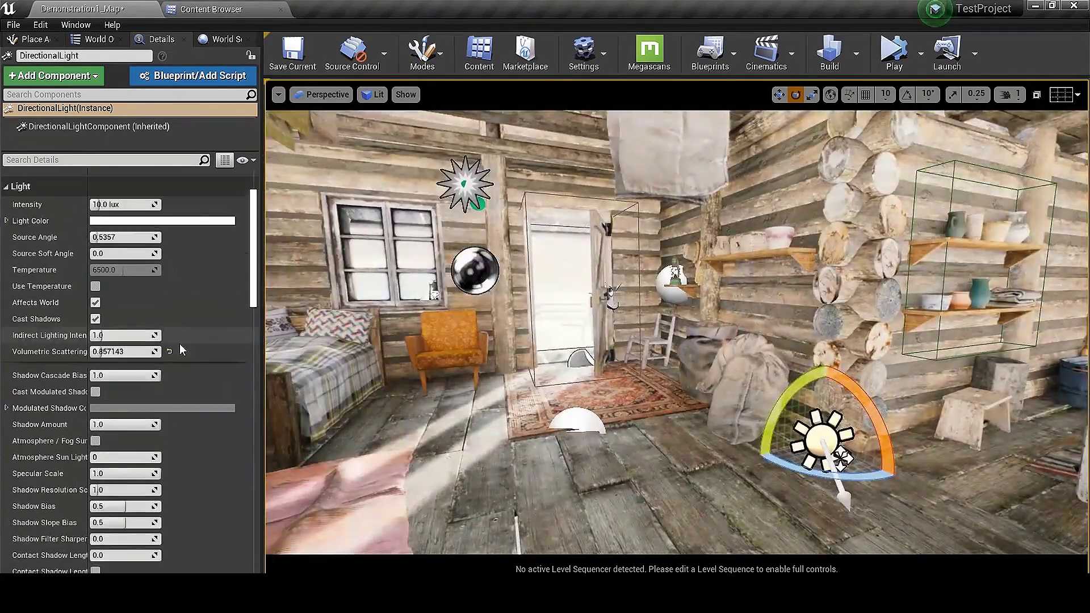
drag(125, 340, 103, 341)
drag(104, 340, 99, 341)
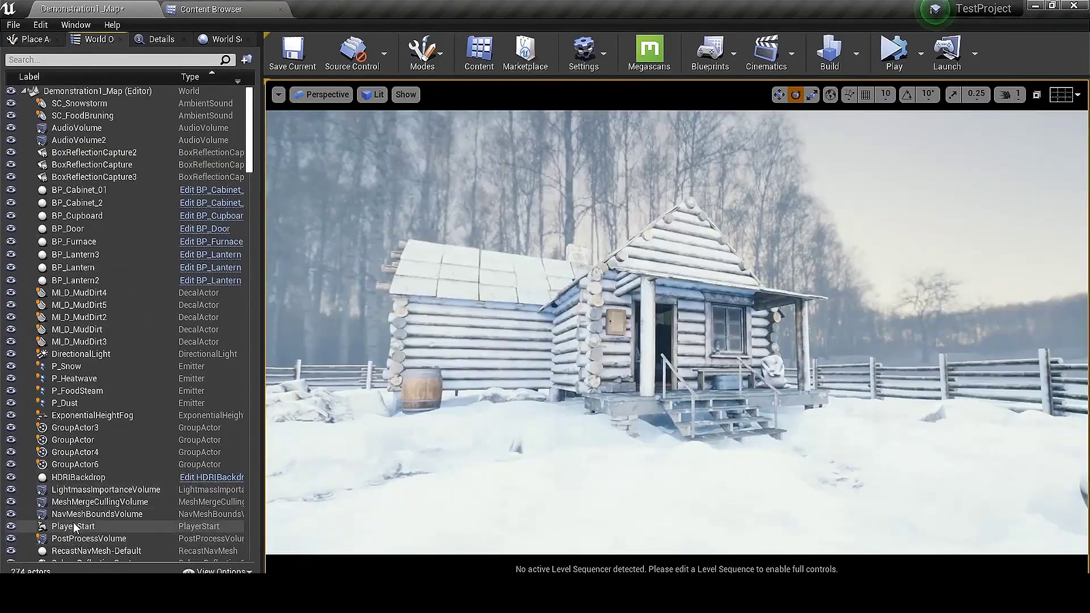
Select the ExponentialHeightFog actor and adjust its fog settings for the snowy exterior
scroll(77, 341, down, 6)
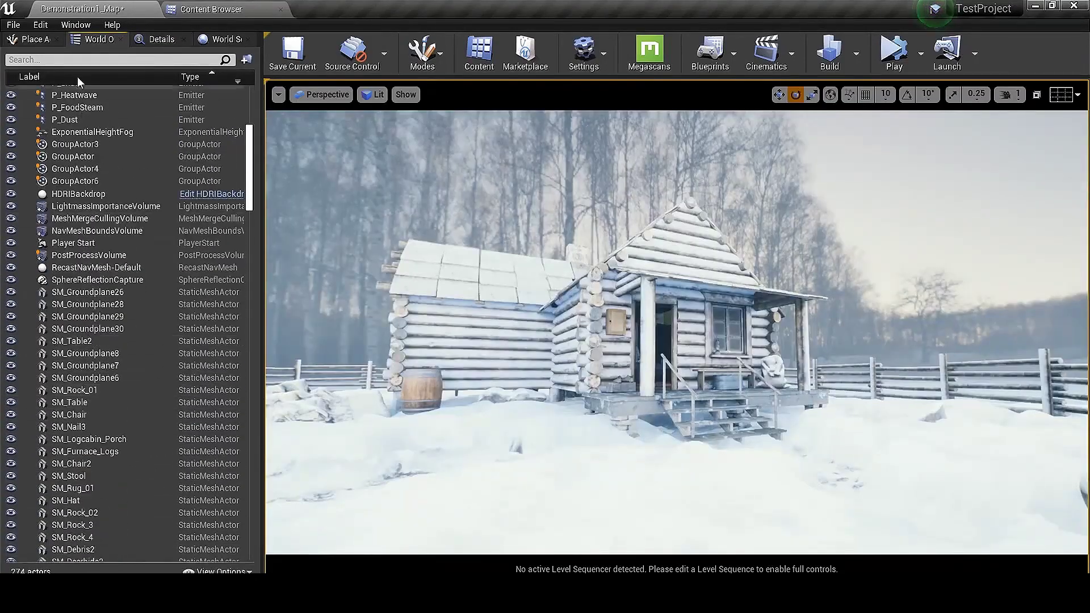
click(85, 131)
click(161, 39)
scroll(114, 171, up, 1)
drag(102, 176, 139, 177)
click(117, 209)
click(186, 308)
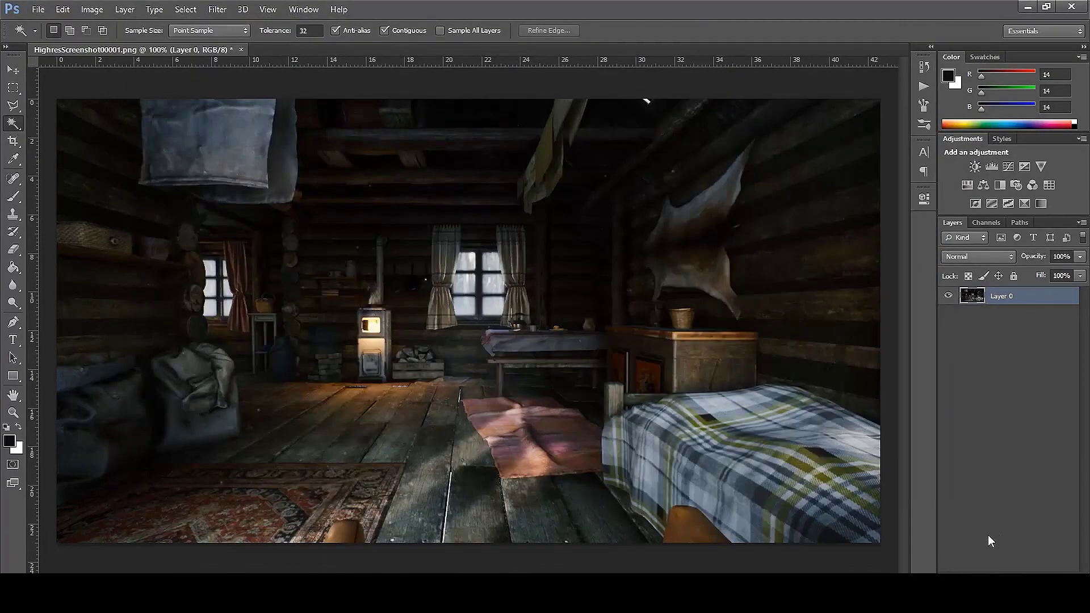
In Photoshop, add a Hue/Saturation adjustment layer above the cabin screenshot and reduce the first chosen colour range
click(1013, 577)
click(1003, 414)
click(747, 249)
click(737, 274)
mouse_move(812, 191)
mouse_down()
mouse_move(469, 422)
mouse_move(813, 197)
mouse_move(806, 192)
mouse_up()
mouse_move(805, 303)
mouse_down()
mouse_move(738, 316)
mouse_move(801, 310)
mouse_up()
Tune further individual colour ranges of the Hue/Saturation adjustment to mute the cabin's colours
click(755, 248)
click(744, 275)
click(755, 249)
click(743, 297)
click(755, 249)
click(741, 317)
drag(798, 315, 801, 314)
mouse_move(799, 338)
mouse_down()
mouse_move(833, 336)
mouse_move(797, 338)
mouse_up()
Add a Color Balance adjustment layer and set its shadows to Cyan-Red -6 and Yellow-Blue +3
click(1014, 577)
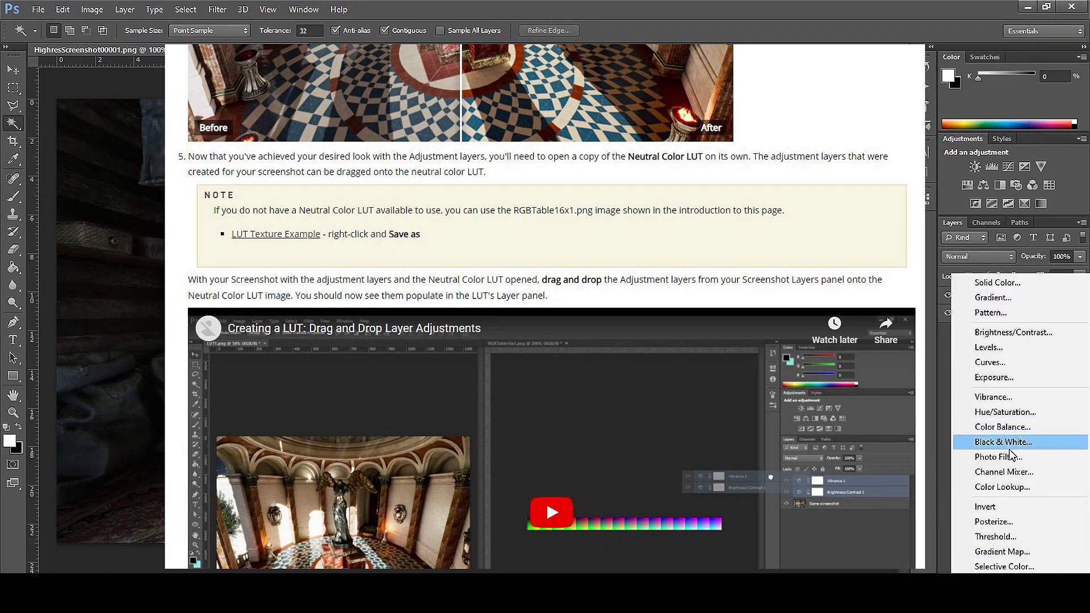
click(1001, 427)
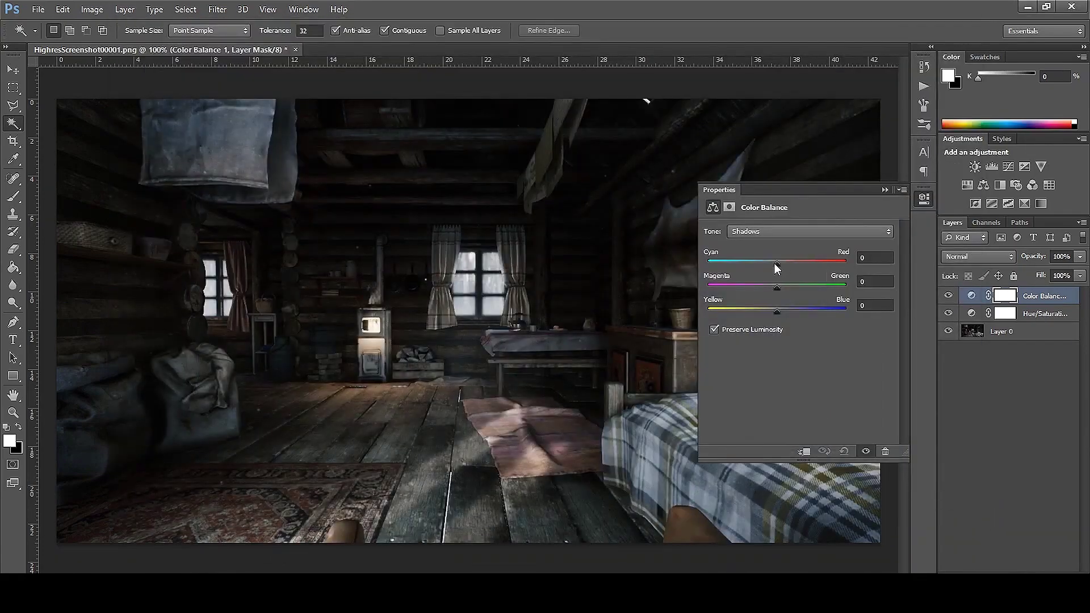
drag(776, 264, 773, 264)
drag(776, 312, 779, 311)
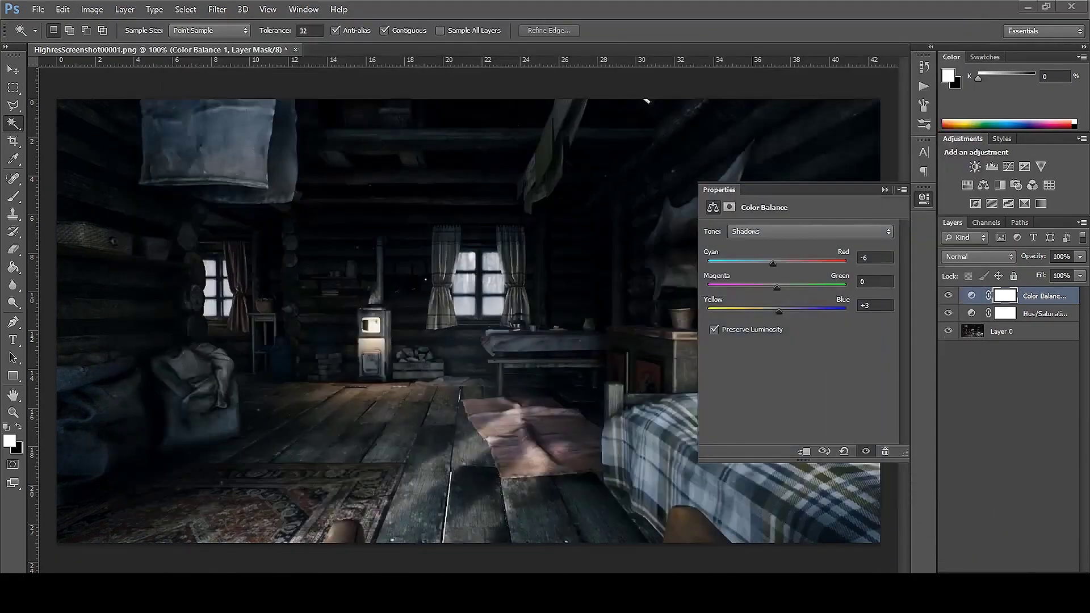
Set the Color Balance highlights to Cyan-Red -12 and Yellow-Blue +5, then fine-tune another tone against the reference image
click(748, 268)
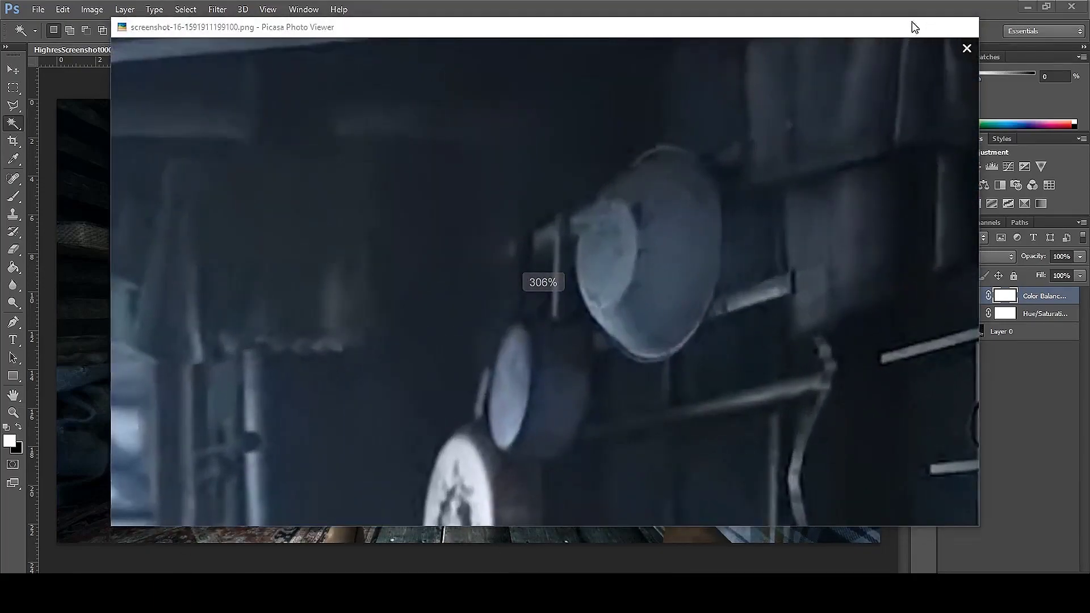
alt+scroll(203, 114, up, 2)
alt+scroll(203, 114, up, 3)
drag(777, 263, 775, 264)
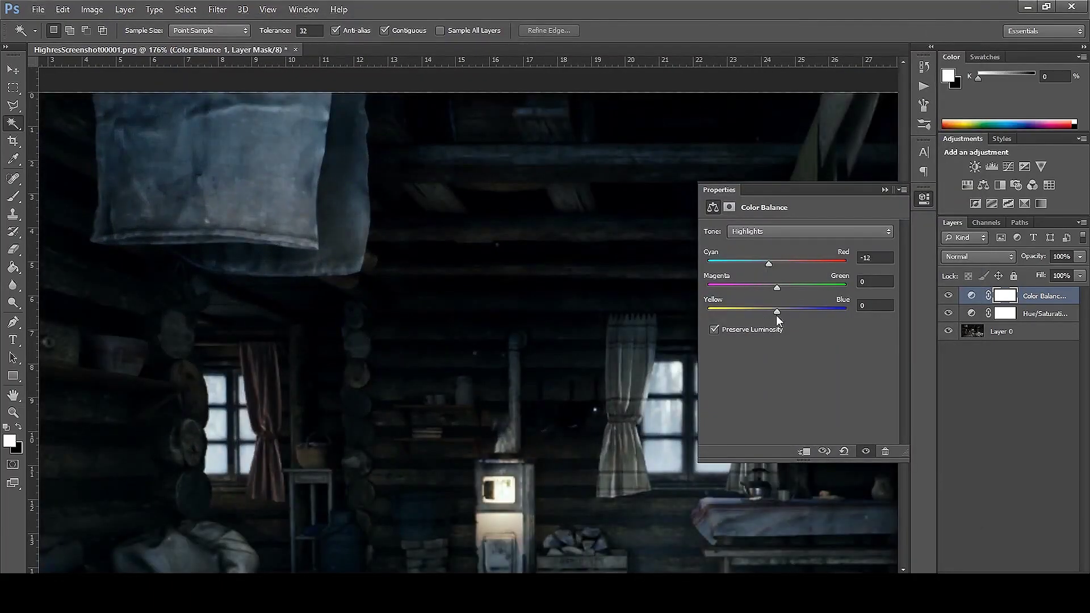
drag(775, 311, 782, 312)
alt+scroll(494, 294, down, 3)
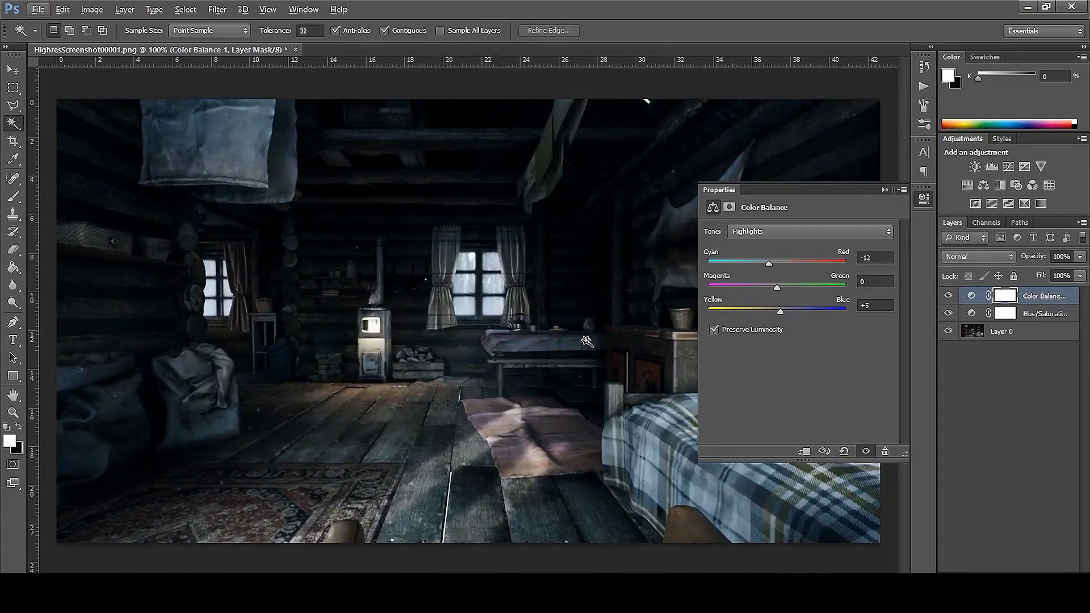
key(alt+Tab)
click(903, 27)
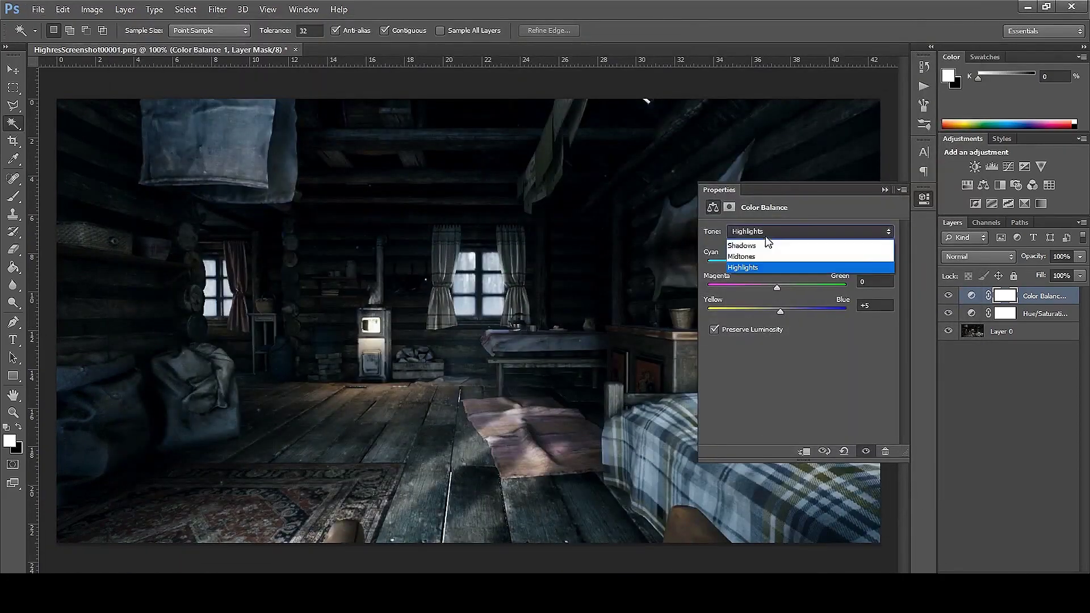
drag(778, 263, 779, 263)
drag(777, 311, 781, 310)
Try blend modes on the Color Balance layer, settle on Color, and compare the result with the reference image
click(949, 296)
click(976, 257)
click(959, 343)
click(948, 296)
click(976, 256)
click(1021, 335)
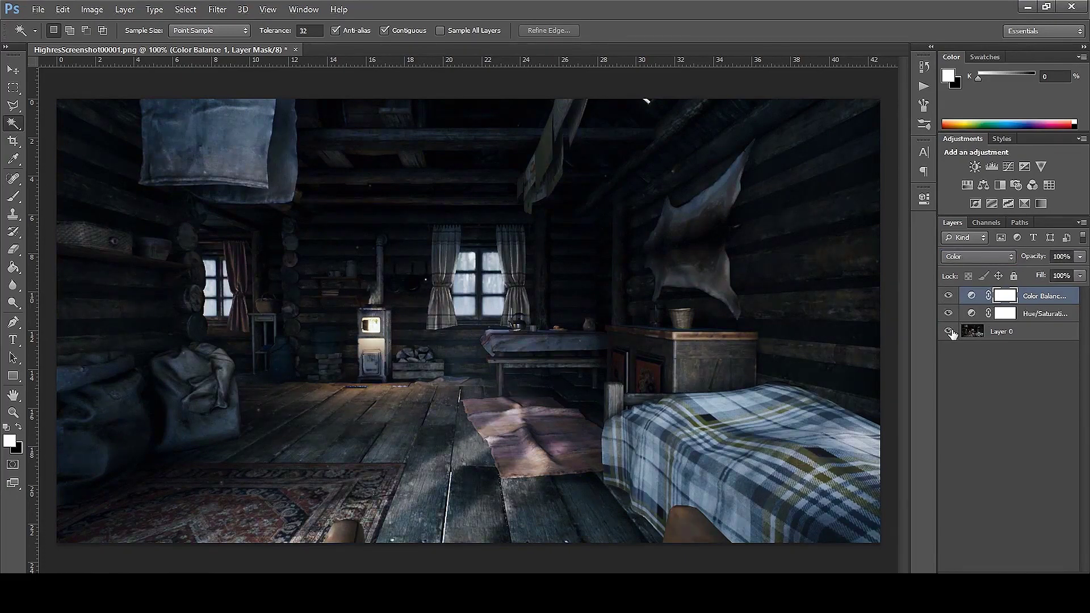
click(474, 590)
click(903, 27)
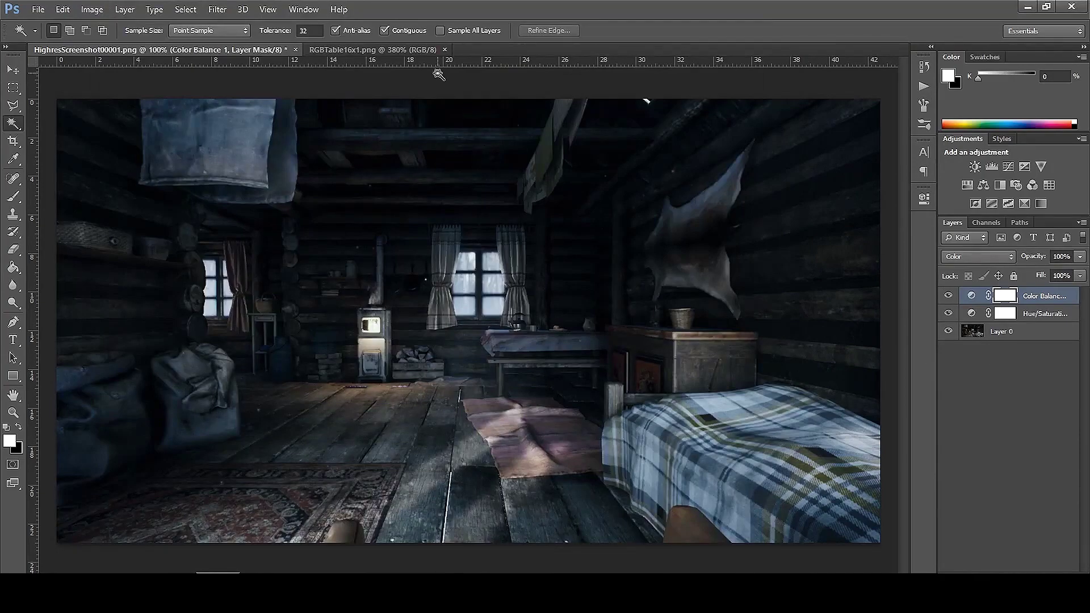
Copy the Hue/Saturation and Color Balance layers onto the neutral LUT image RGBTable16x1.png and flatten it
click(400, 49)
drag(399, 49, 255, 134)
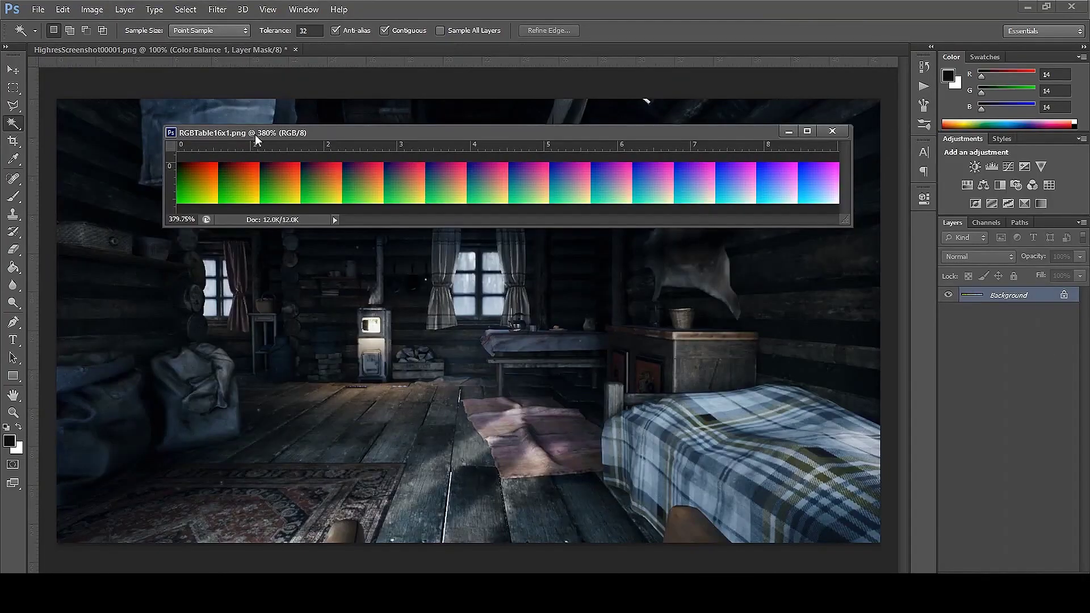
click(668, 313)
drag(1010, 313, 648, 189)
drag(265, 134, 352, 51)
alt+scroll(359, 260, up, 1)
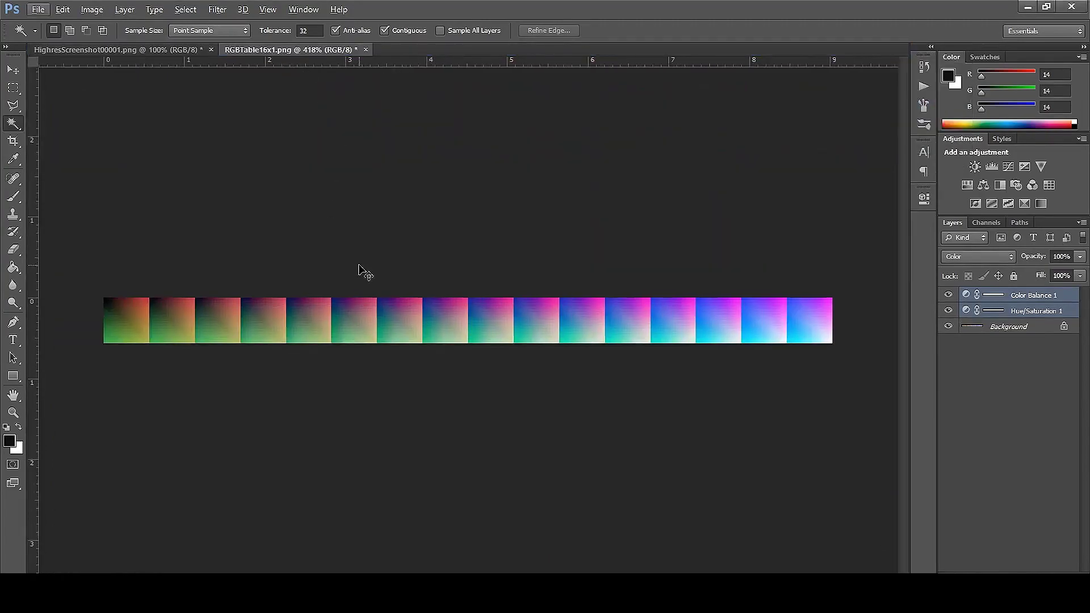
right_click(1020, 303)
click(863, 387)
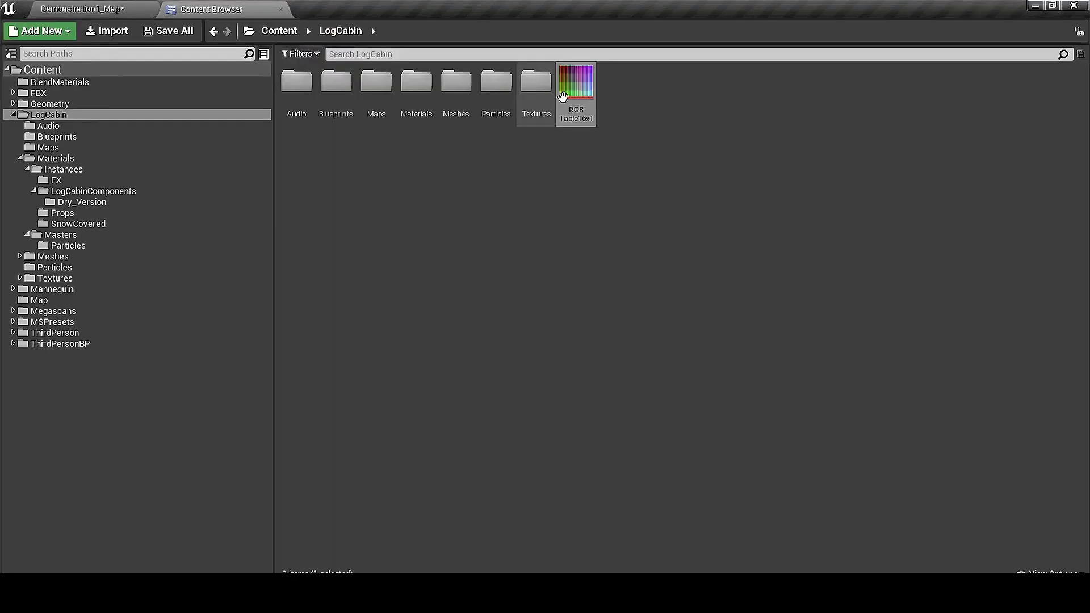
In Unreal Editor, reimport the RGBTable16x1 texture and save it with the ColorLookupTable texture group
right_click(576, 102)
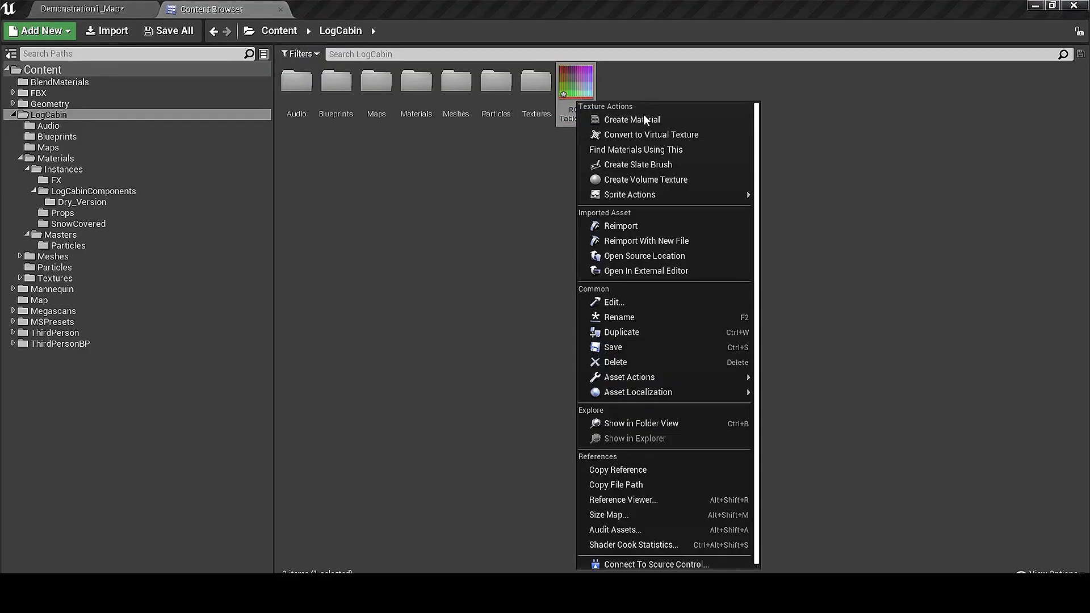
click(648, 226)
double_click(577, 91)
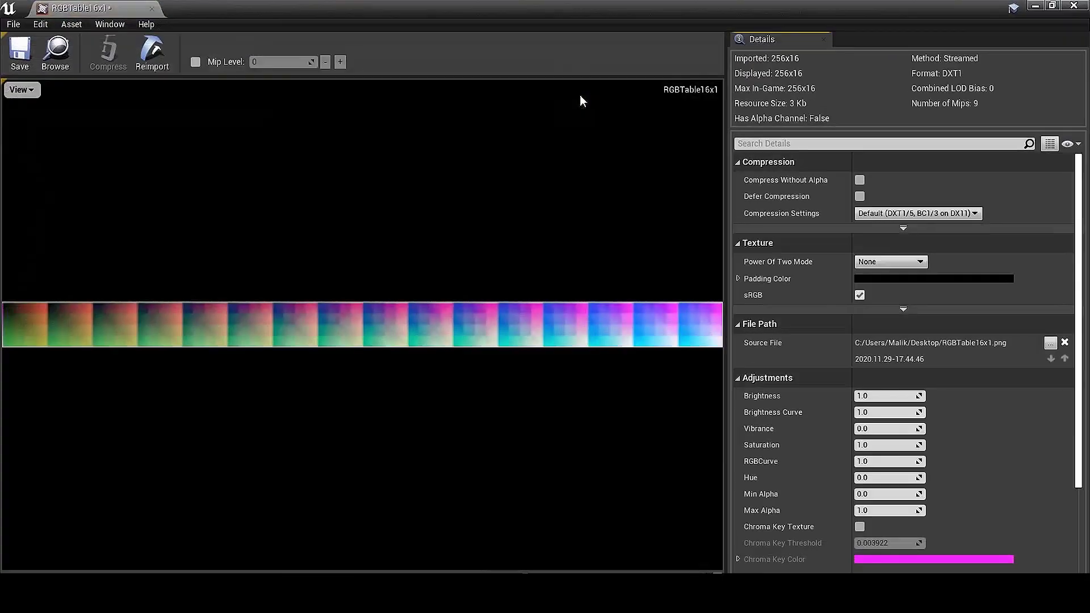
scroll(499, 334, up, 5)
scroll(940, 400, down, 3)
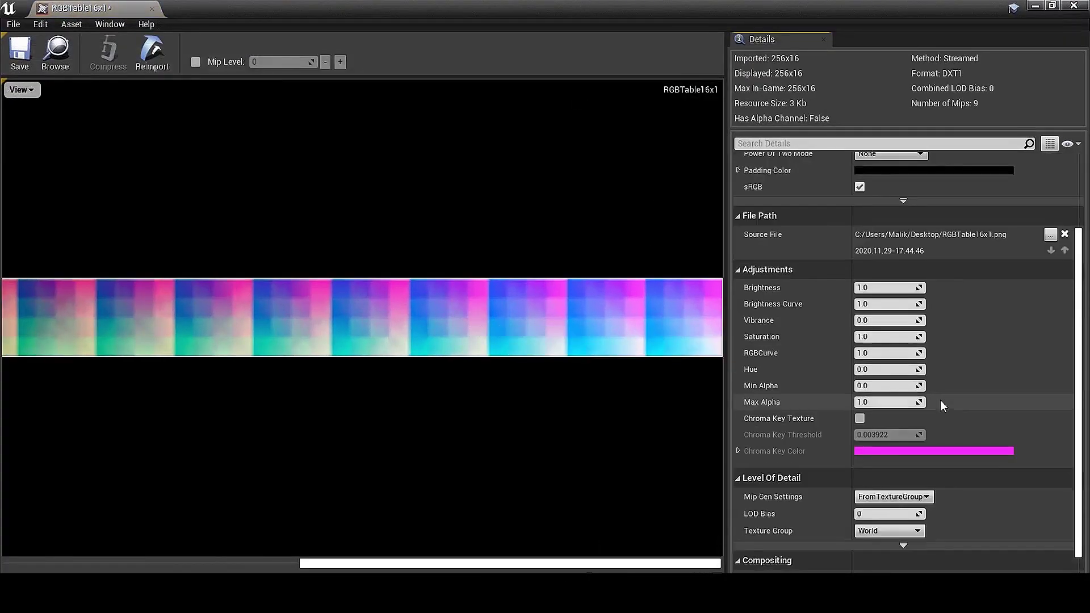
scroll(966, 409, up, 2)
scroll(937, 442, down, 2)
click(901, 476)
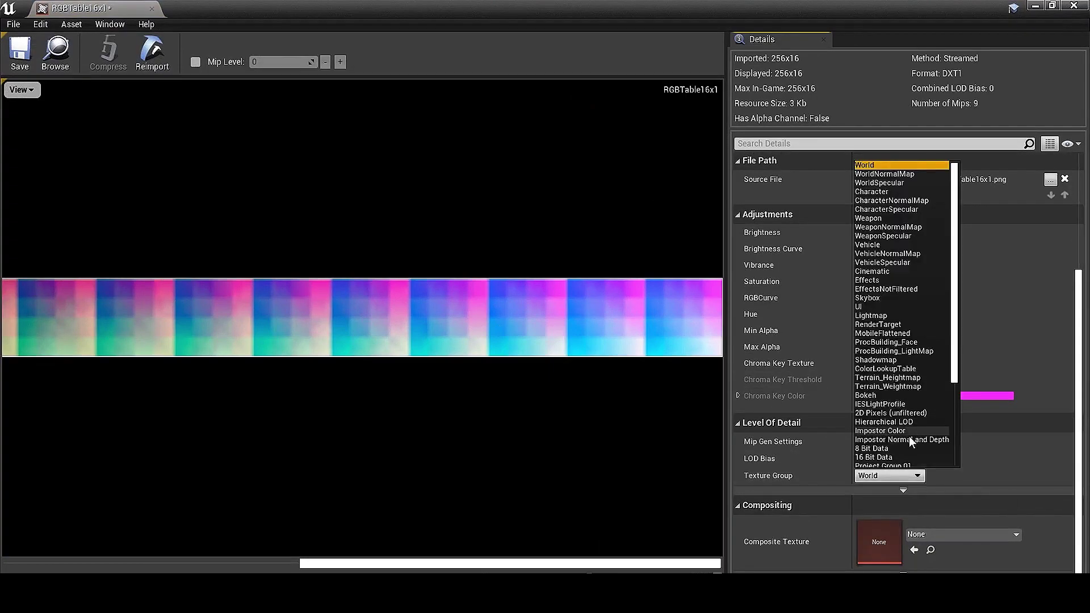
click(867, 370)
click(19, 51)
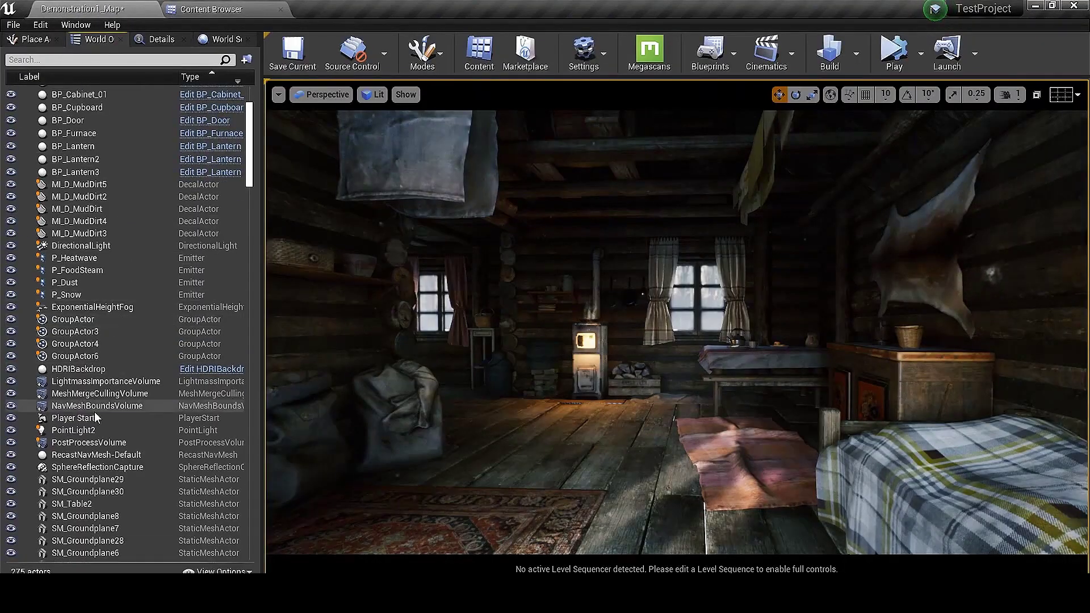
Assign the RGBTable16x1 texture as the Color Grading LUT of the PostProcessVolume
click(89, 442)
click(157, 39)
scroll(61, 275, down, 10)
click(9, 374)
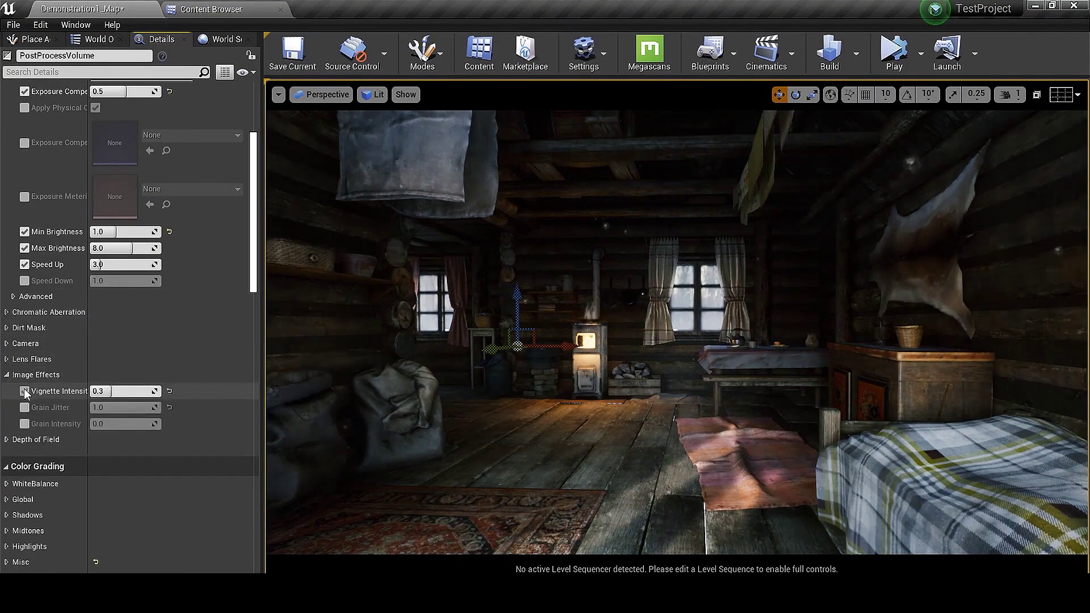
scroll(25, 396, down, 1)
click(25, 395)
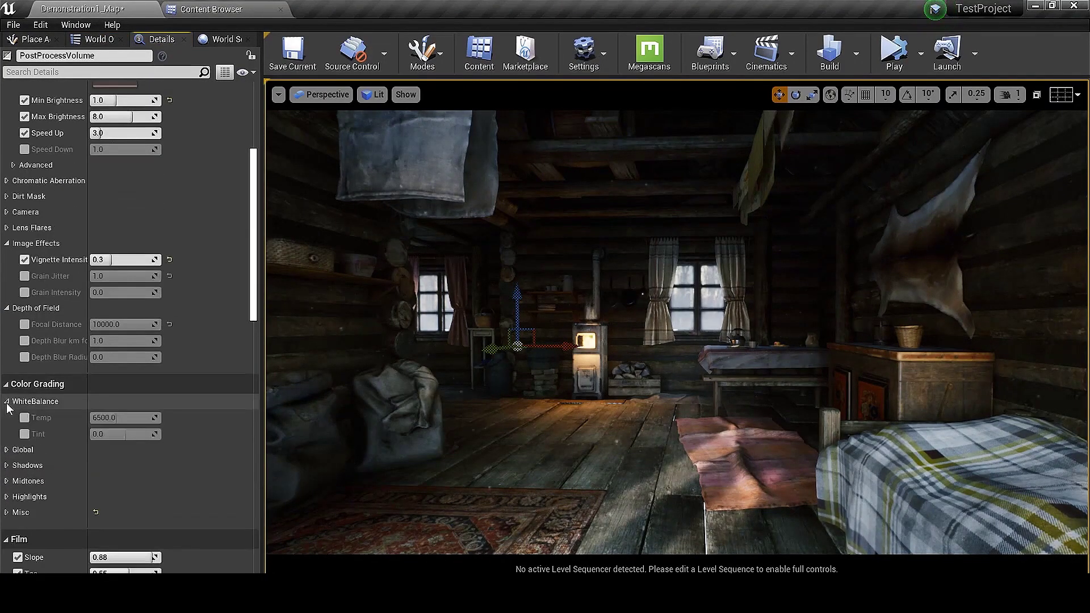
scroll(16, 472, down, 3)
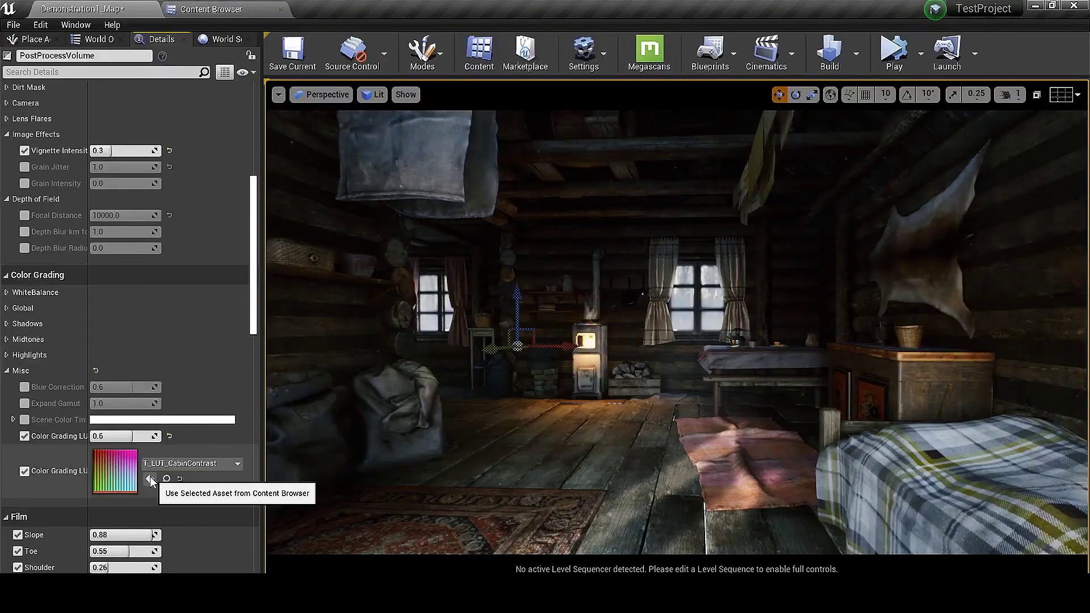
click(150, 478)
click(7, 339)
click(13, 372)
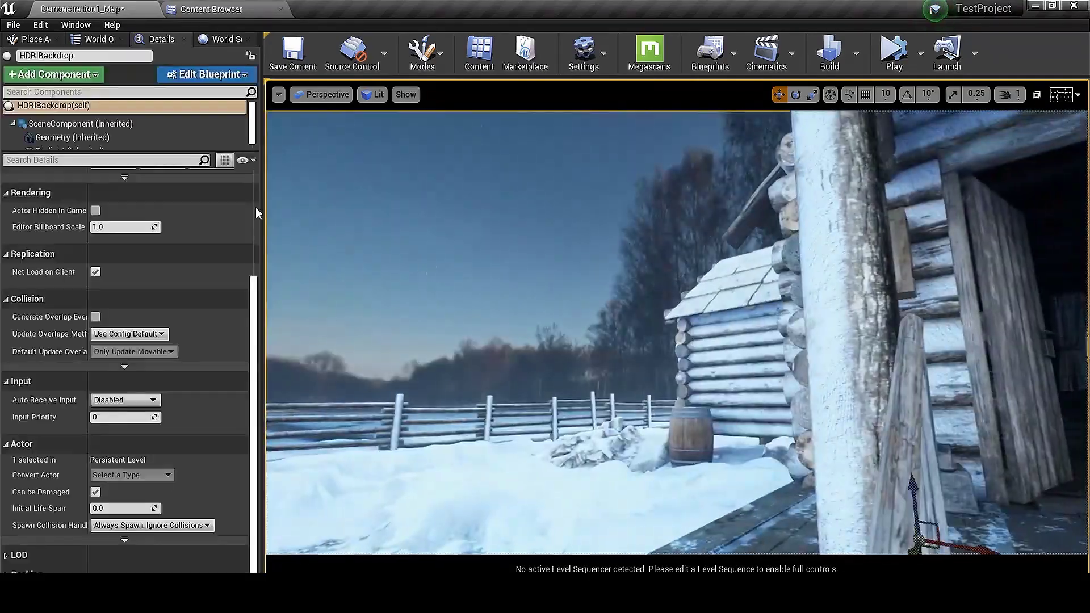
Enter the value 4 on the HDRIBackdrop, then restore the viewport from full screen and inspect actor details
text(4)
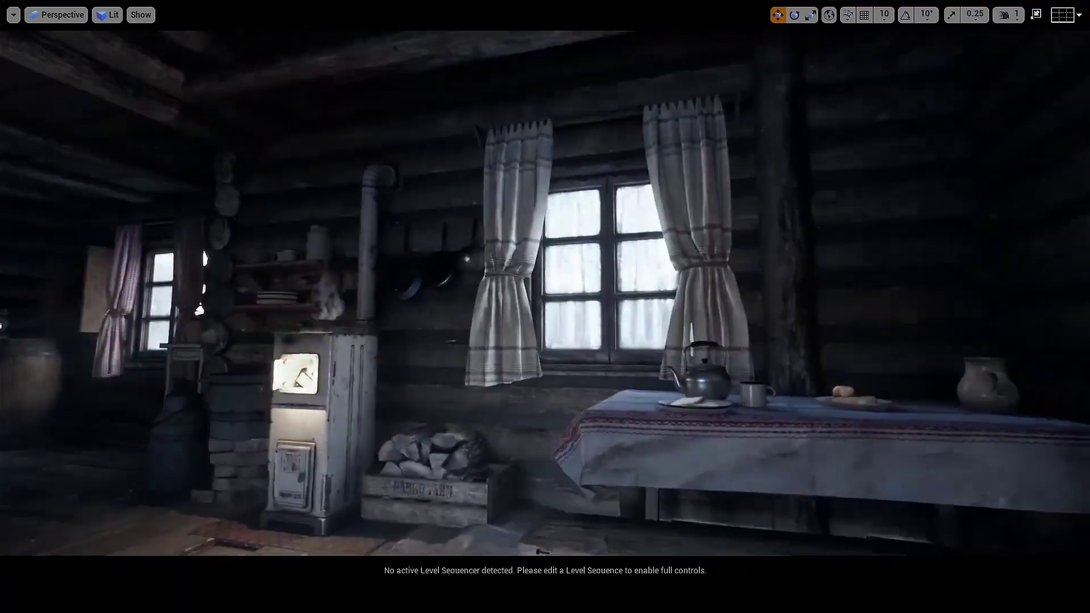
key(F11)
click(62, 422)
click(161, 40)
scroll(65, 250, up, 2)
click(22, 193)
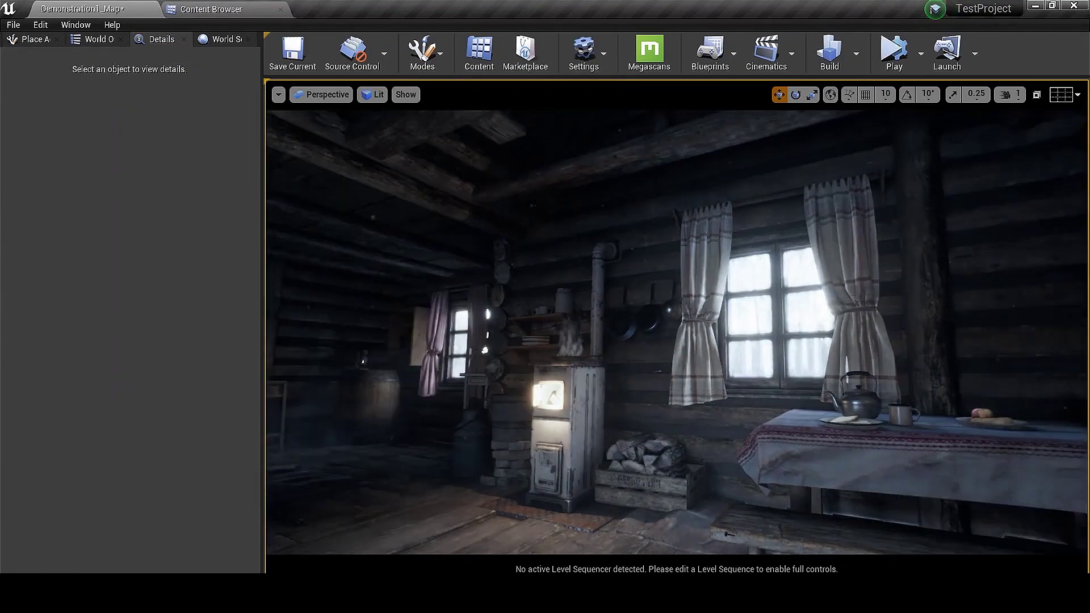
Find the Cine Camera Actor among the placeable actors and add one inside the cabin near the stove
click(31, 39)
click(70, 57)
text(cam)
drag(81, 248, 454, 431)
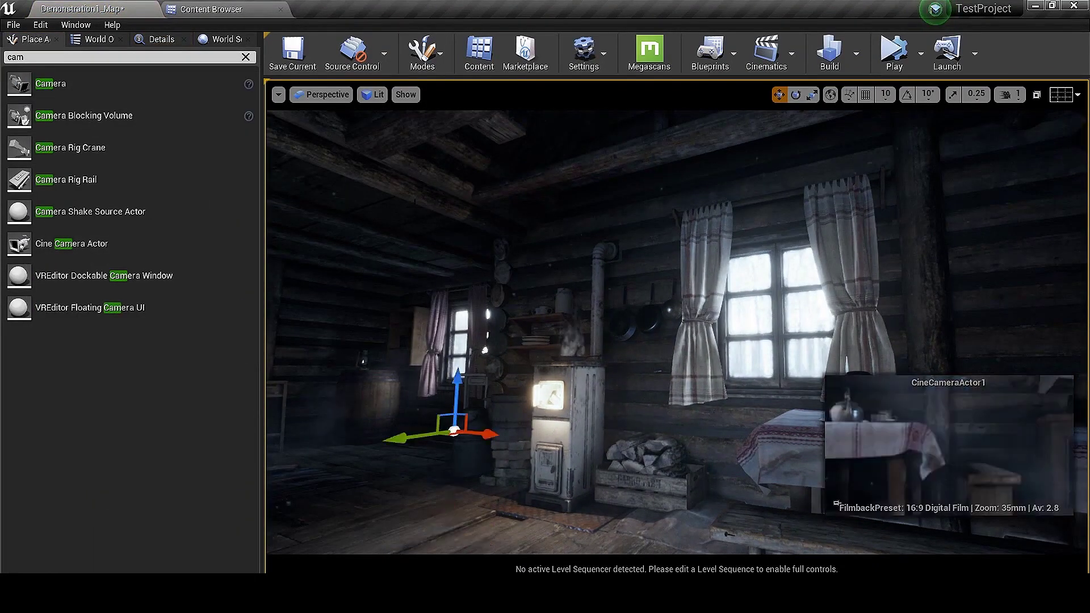
Pilot CineCameraActor1 and frame a close-up of the kettle, mug and bread plate on the table
click(321, 94)
click(414, 273)
key(w)
right_drag(414, 272, 372, 243)
key(d)
key(q)
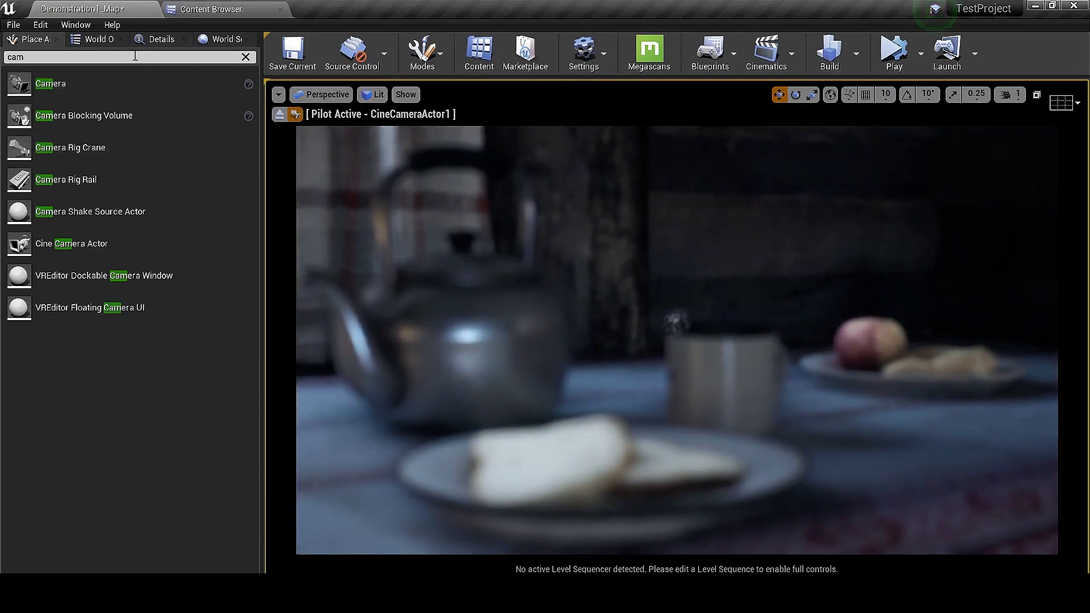
Sample the manual focus distance of CineCameraActor1 from the kettle on the table
click(161, 39)
scroll(109, 363, down, 6)
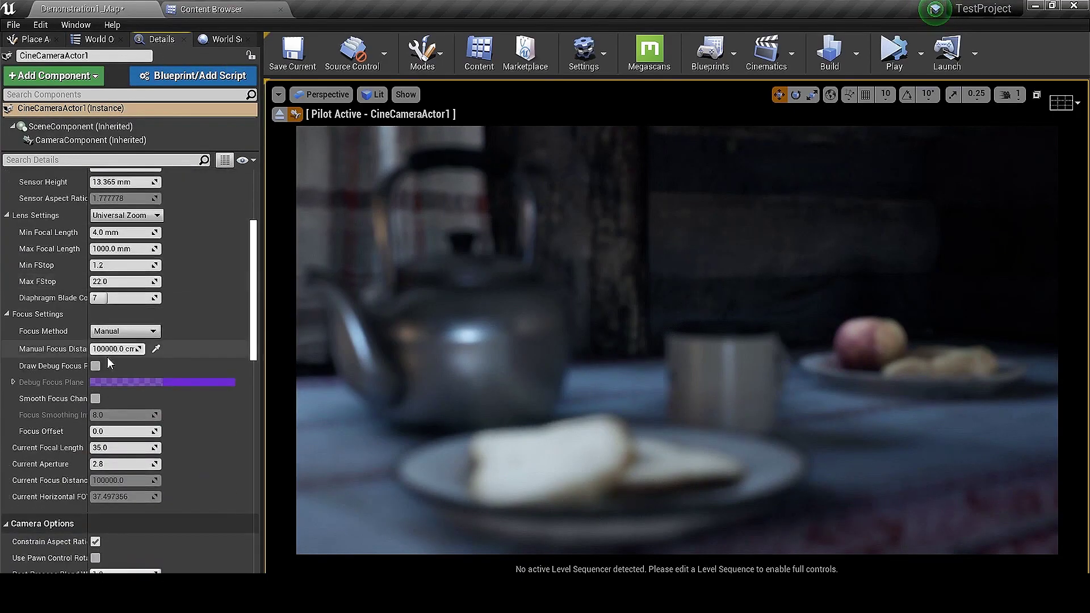
click(157, 349)
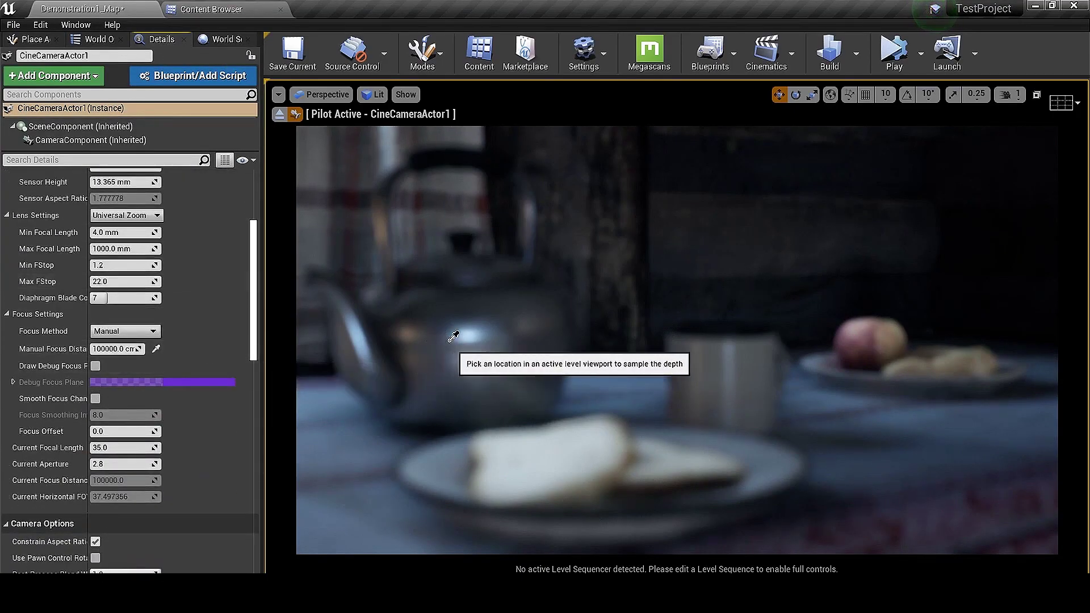